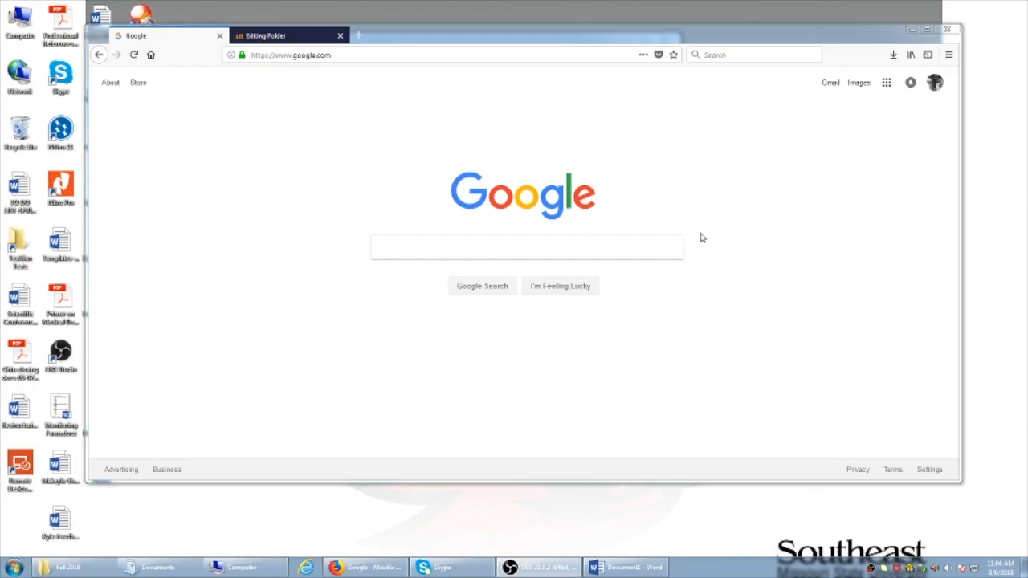
Search Google for IRTPRO and open the SSI page for the free student edition
left_click(585, 252)
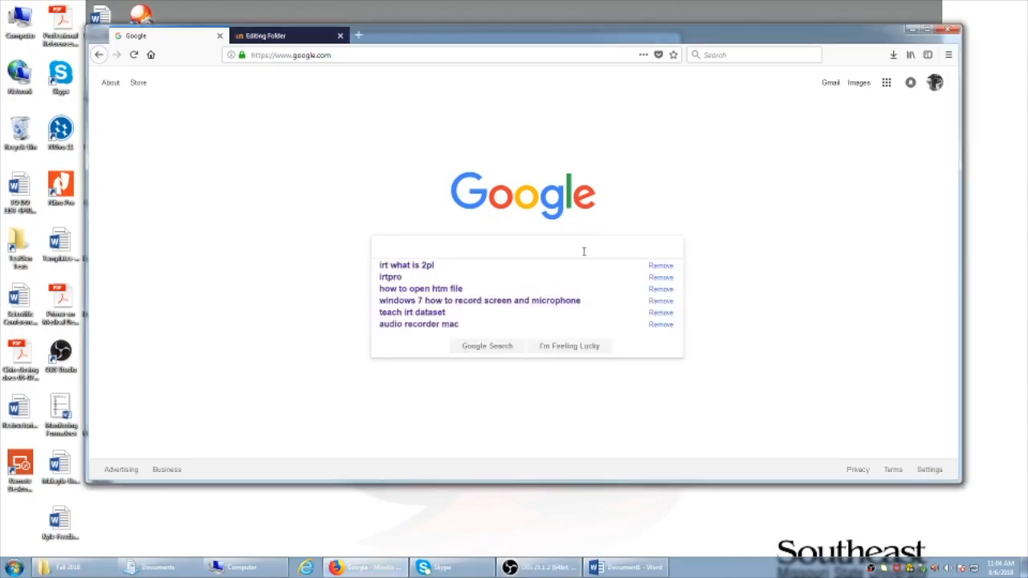
type("IRTPRO")
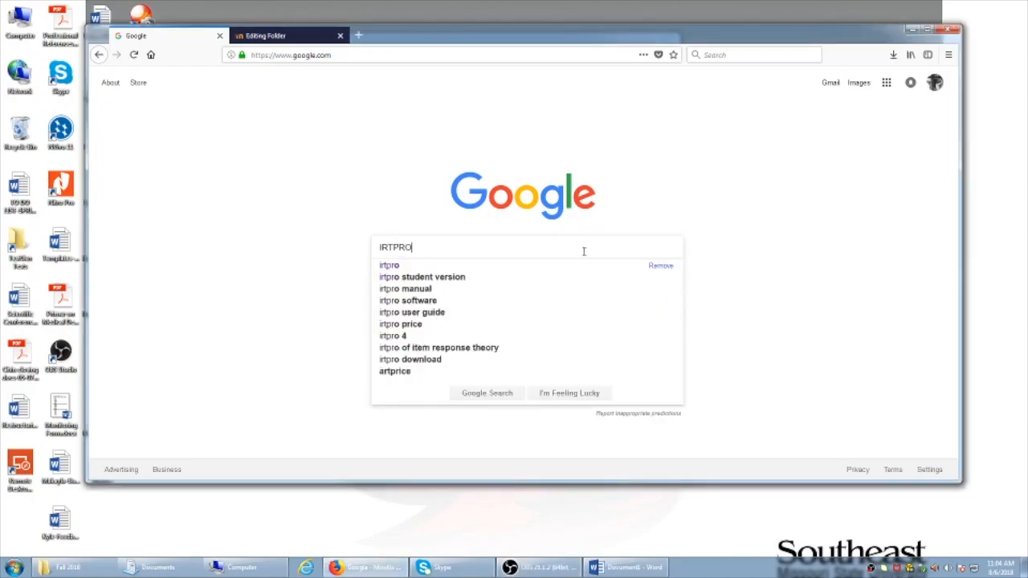
key("Return")
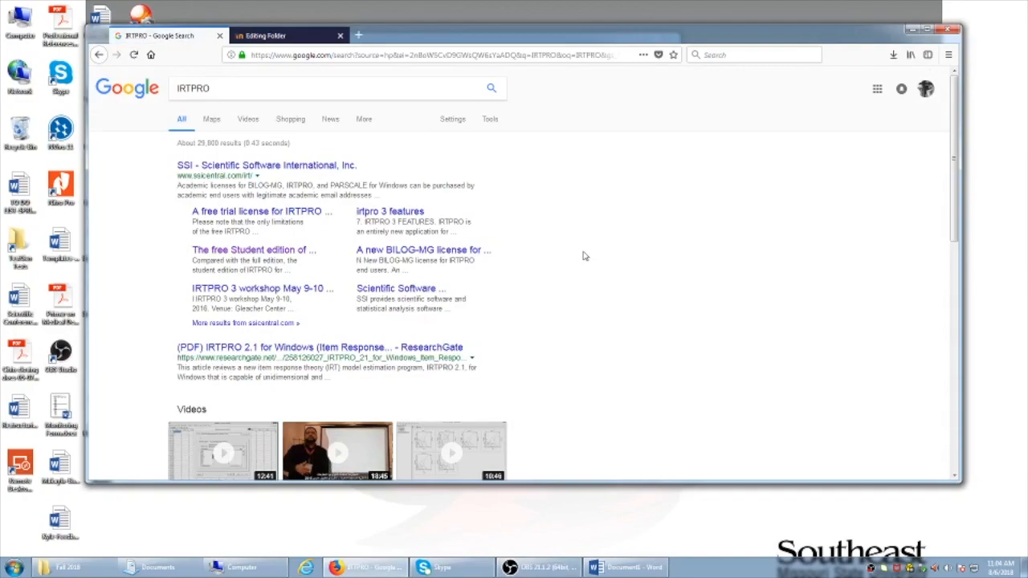
left_click(281, 251)
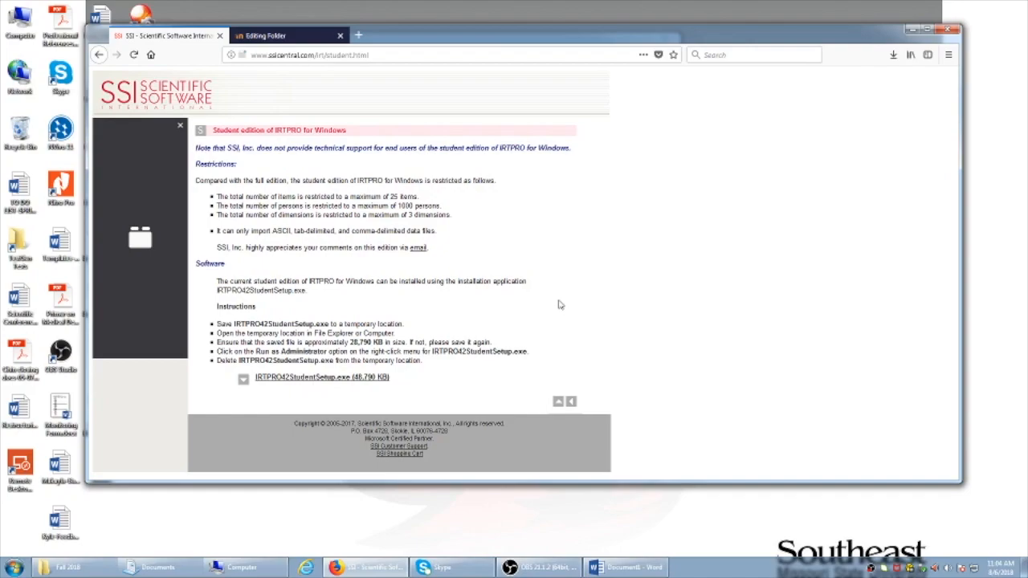
left_click(338, 381)
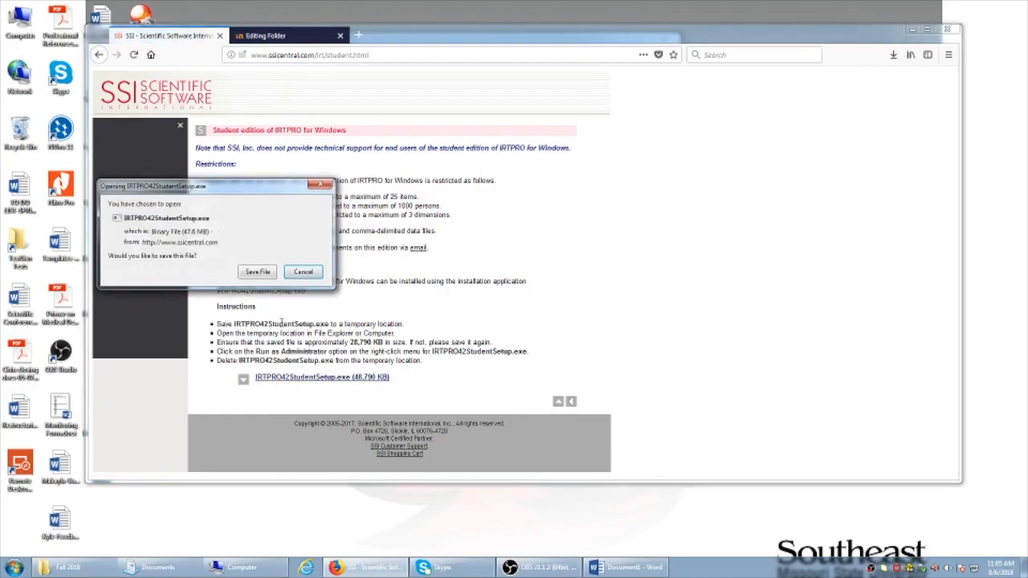
left_click(258, 272)
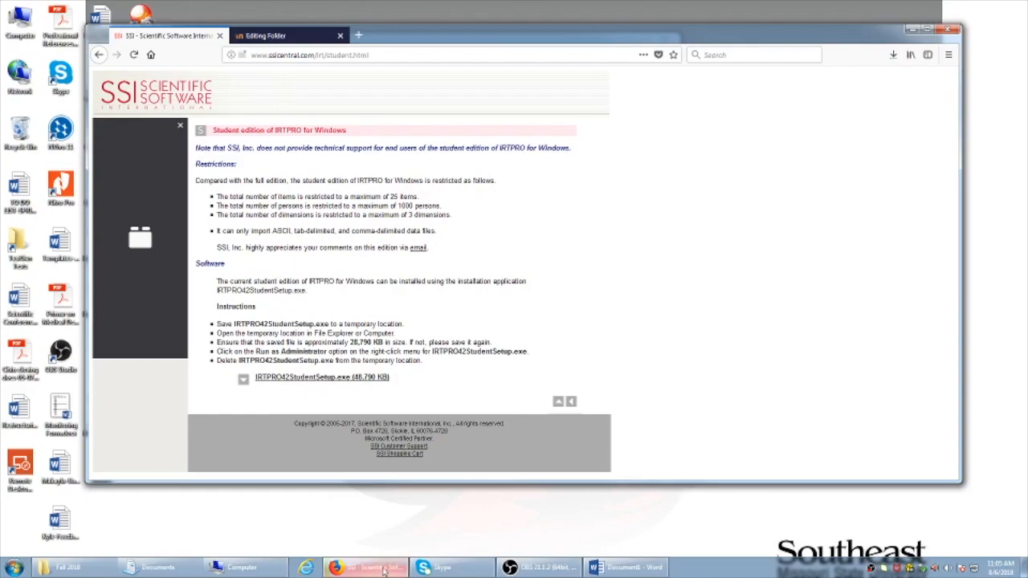
mouse_move(383, 569)
left_click(893, 55)
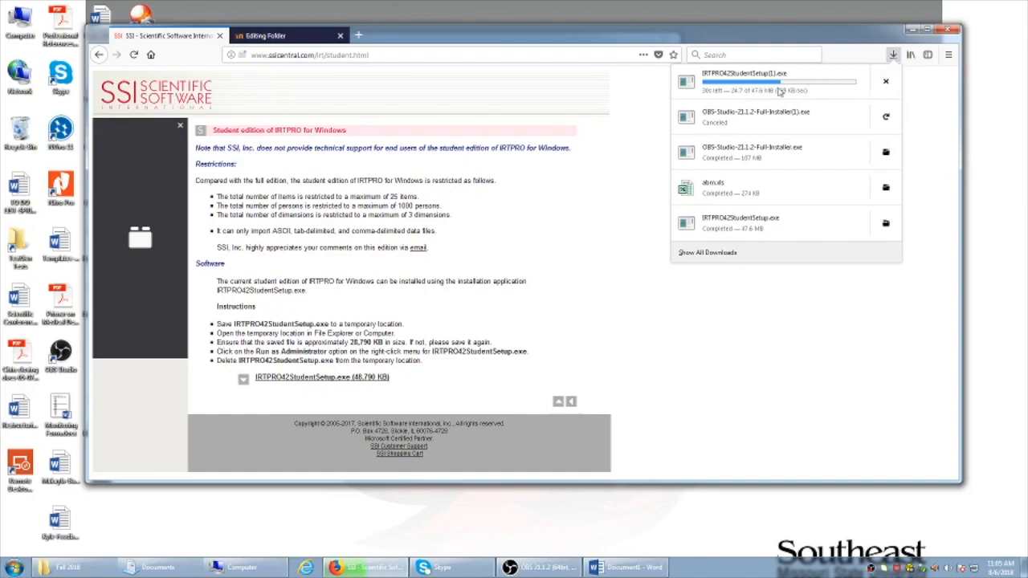
left_click(887, 83)
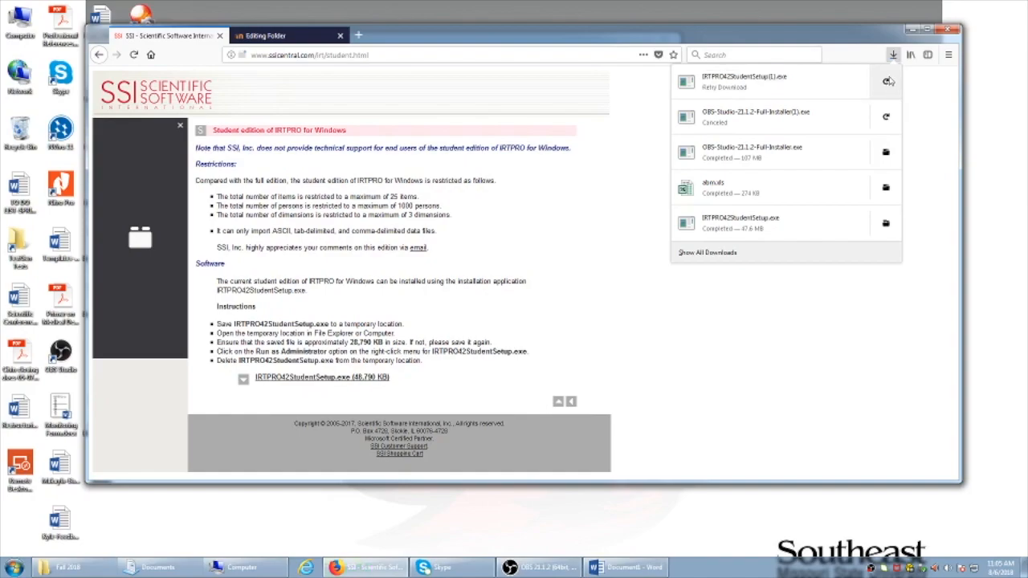
Run the previously downloaded installer IRTPRO42StudentSetup.exe and allow it past the security warning
left_click(799, 232)
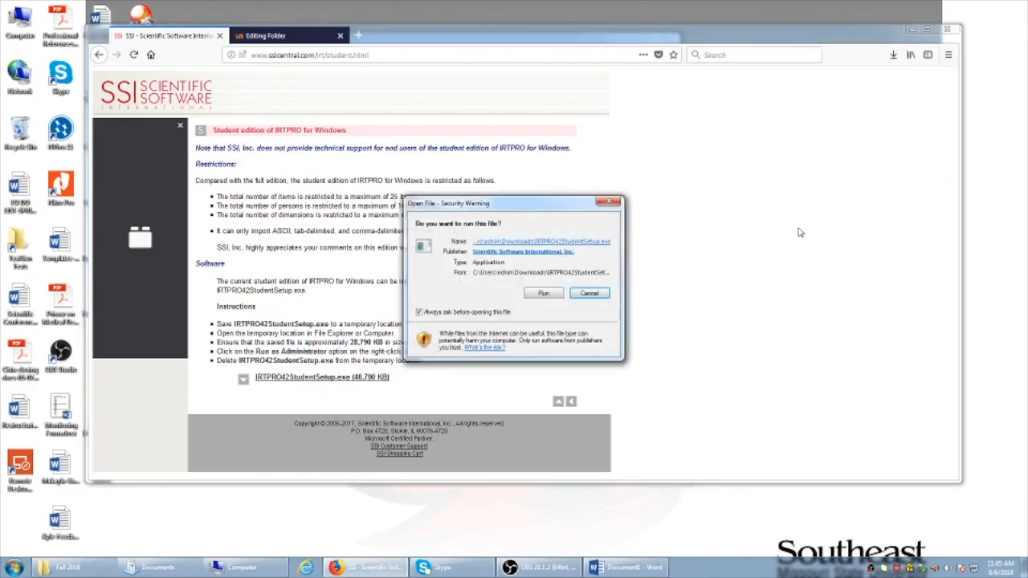
left_click_drag(539, 204, 782, 194)
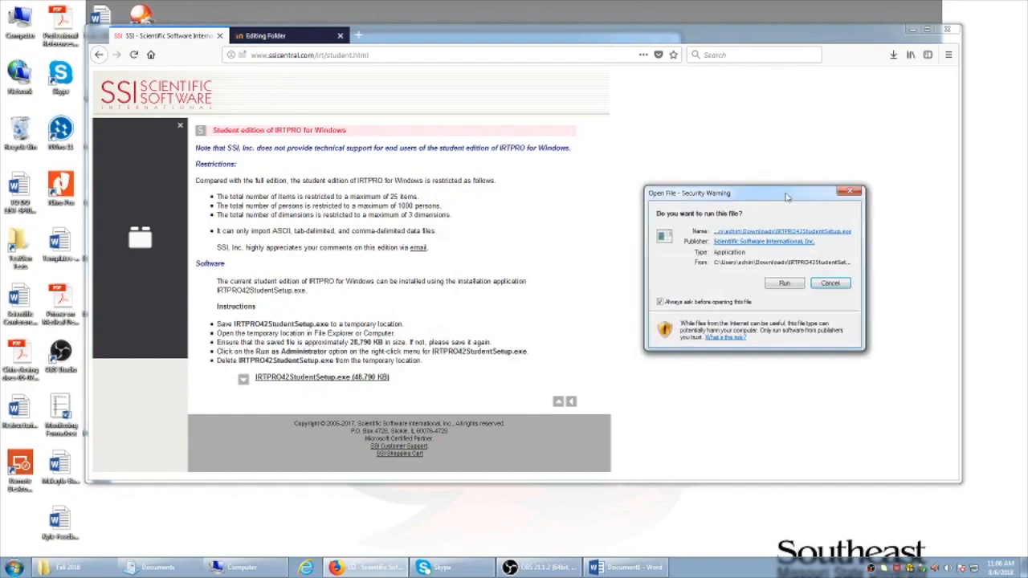
left_click(782, 285)
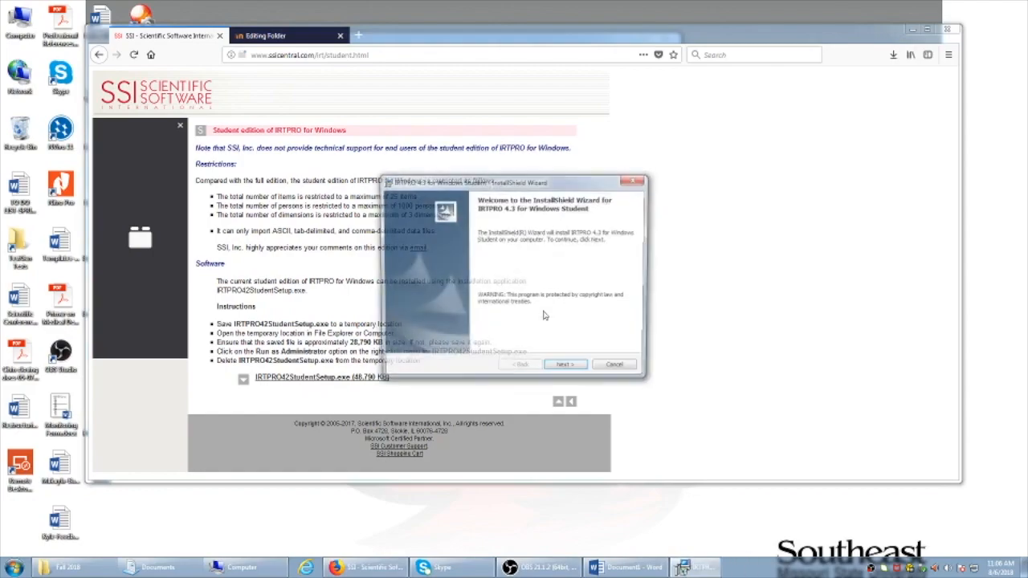
Accept the license agreement in the IRTPRO 4.3 Student installer and proceed with the Complete setup type
left_click(565, 364)
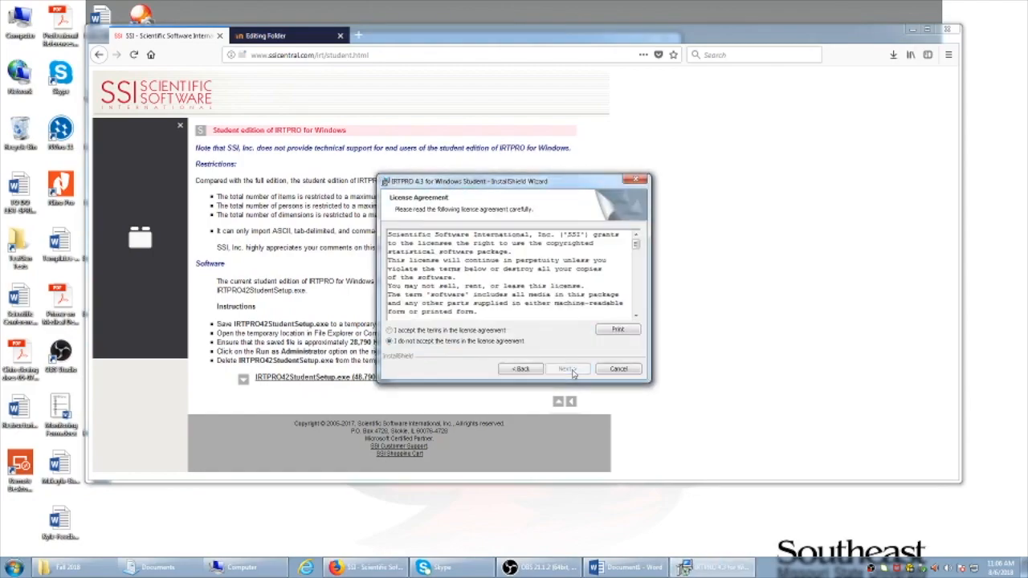
left_click(460, 331)
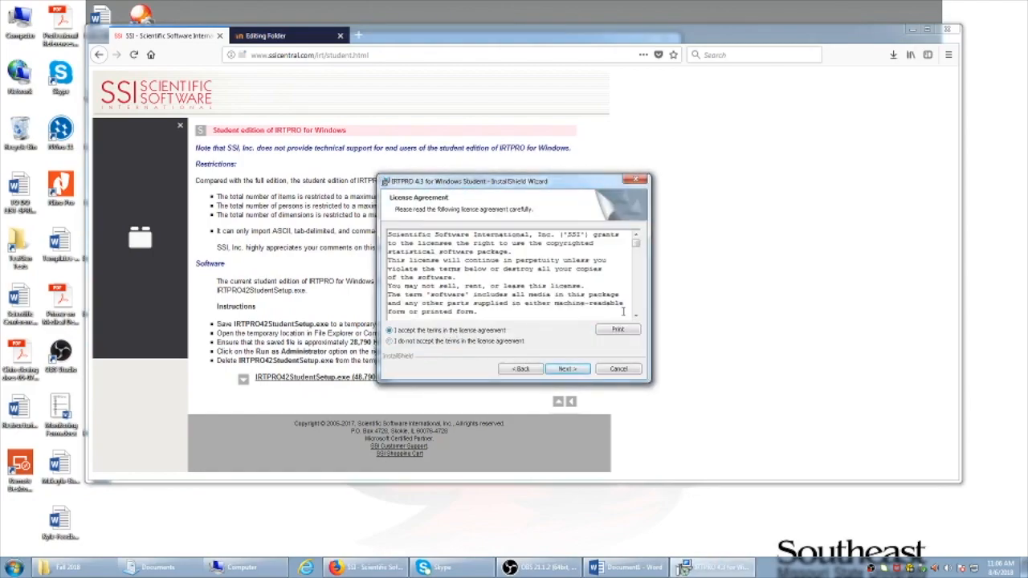
left_click(570, 369)
left_click(570, 368)
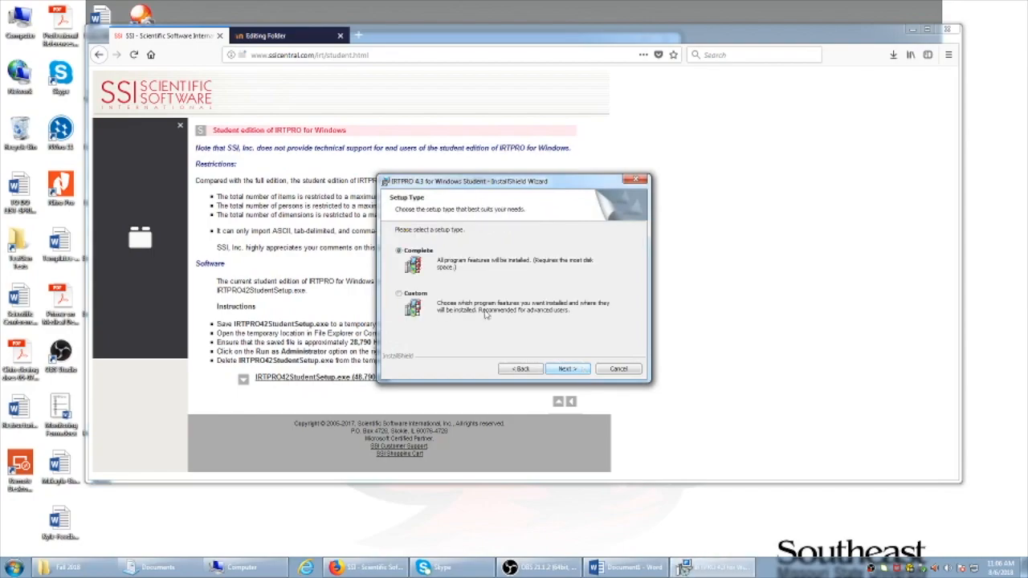
left_click(568, 368)
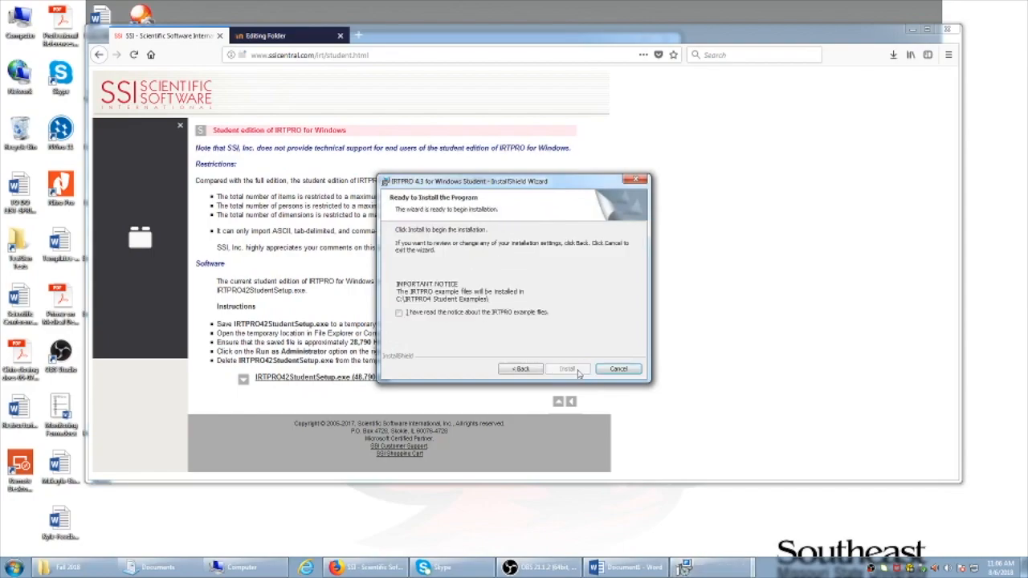
Acknowledge the example files notice, install the program, and finish the wizard with IRTPRO launched and its window in front
left_click(399, 313)
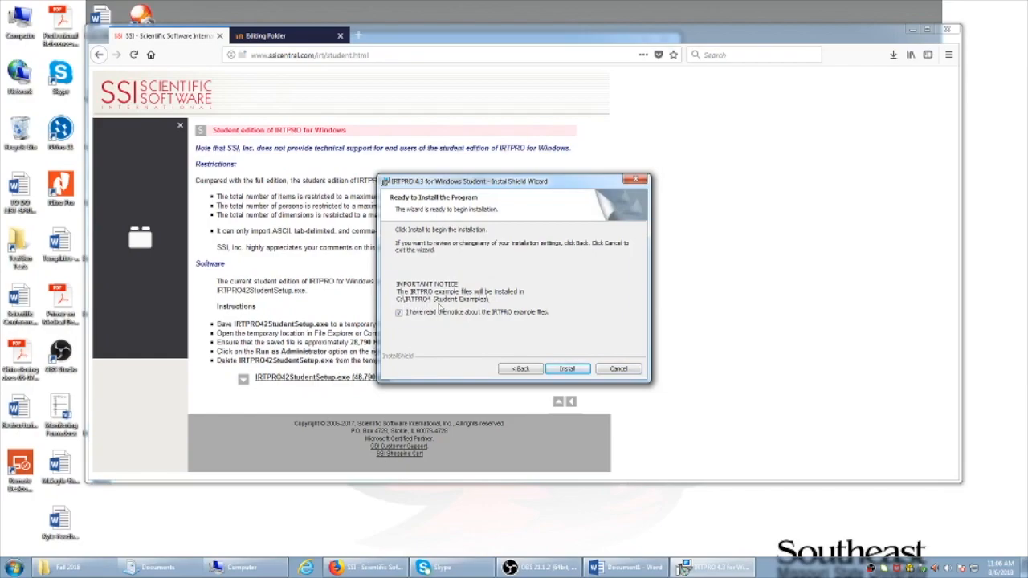
left_click(567, 368)
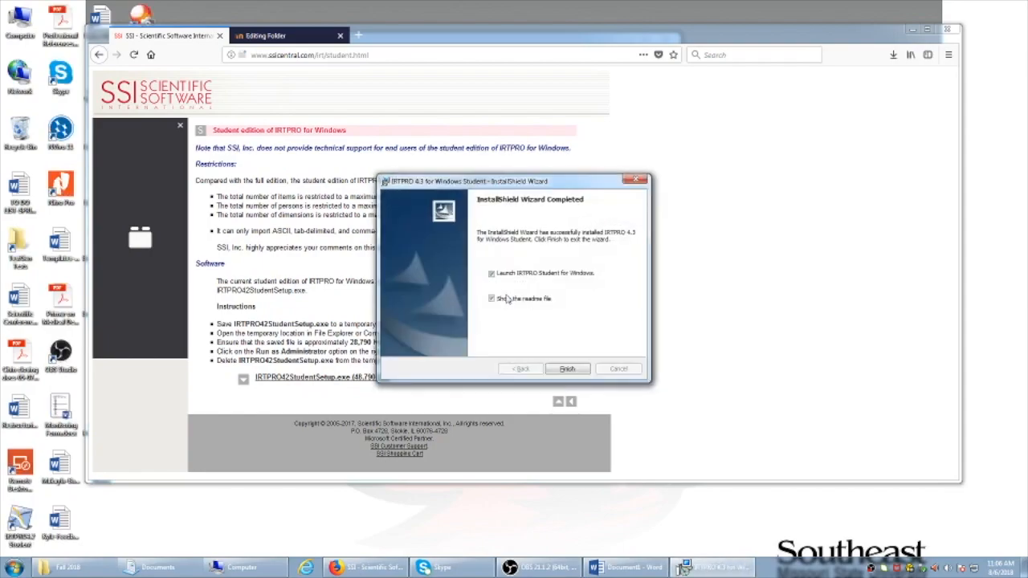
left_click(567, 369)
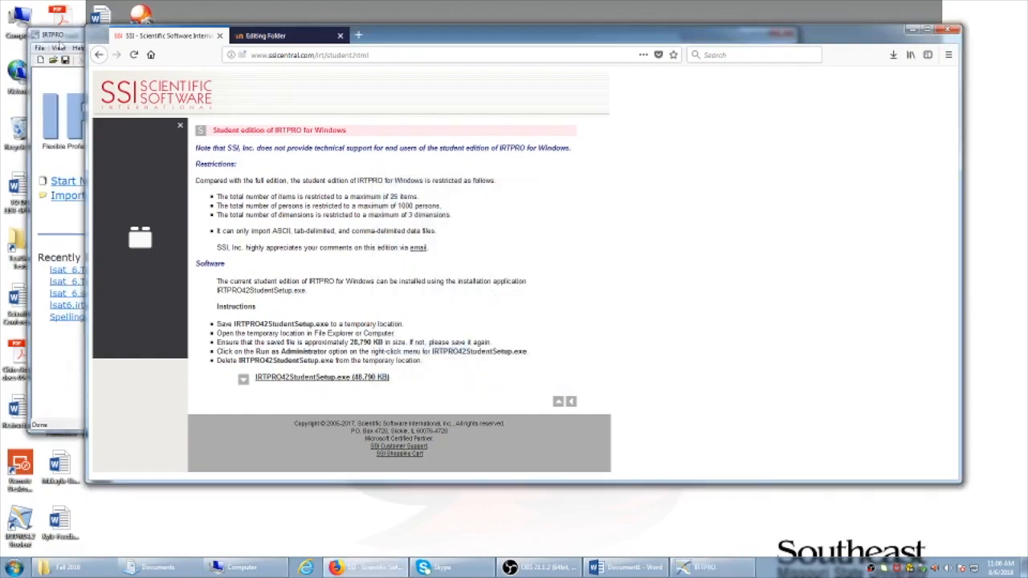
left_click_drag(337, 40, 400, 55)
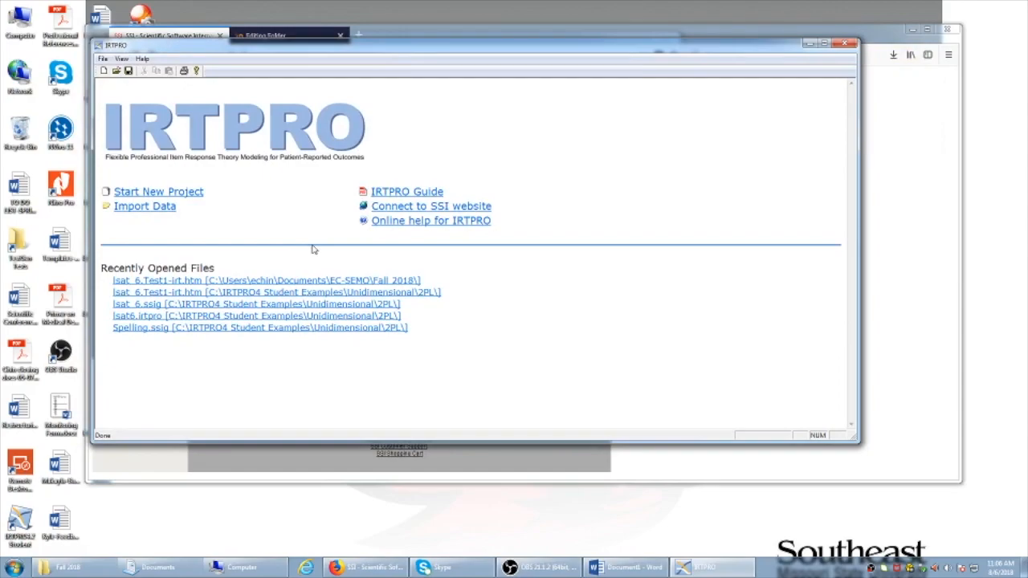
left_click(145, 206)
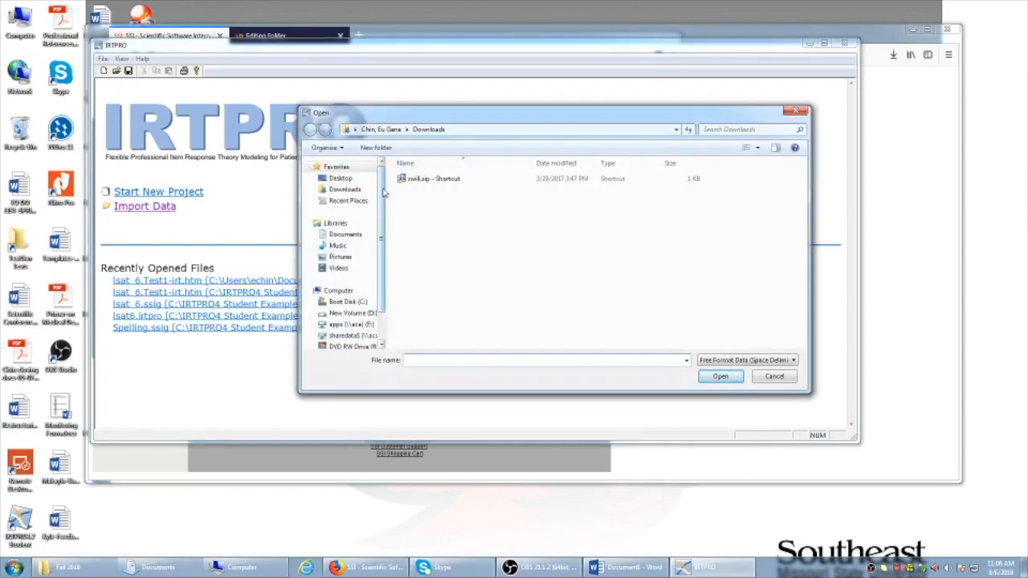
scroll(382, 237, "down", 2)
left_click(346, 196)
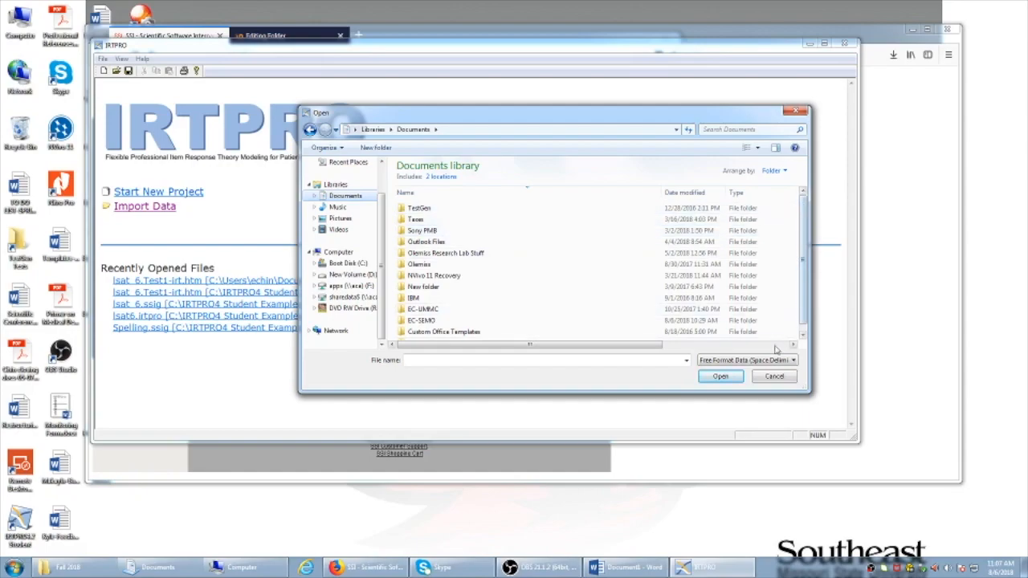
left_click(774, 377)
left_click(497, 272)
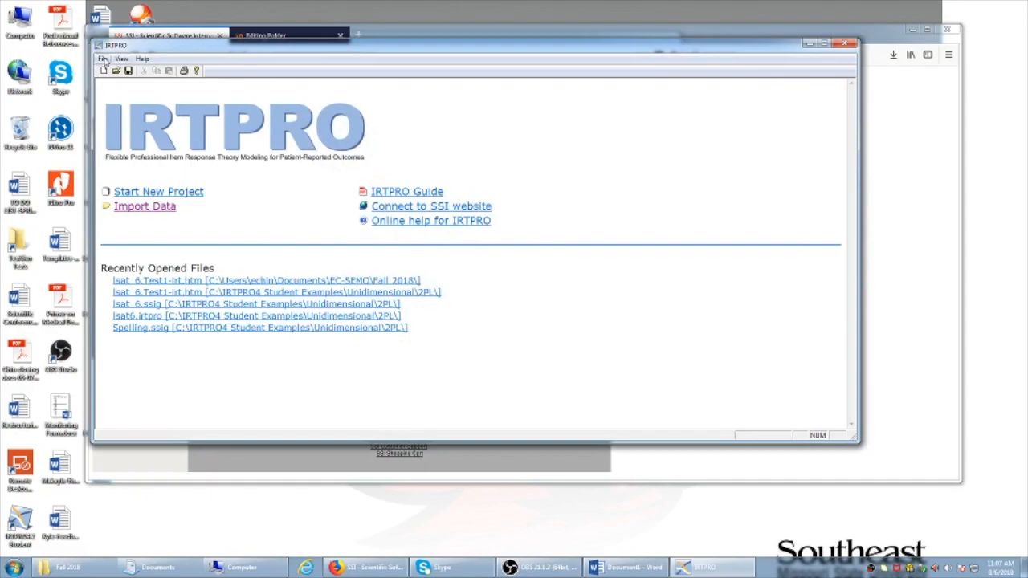
Start opening an existing file in IRTPRO and filter the 2PL example folder to IRTPRO Data File (*.ssig)
left_click(104, 59)
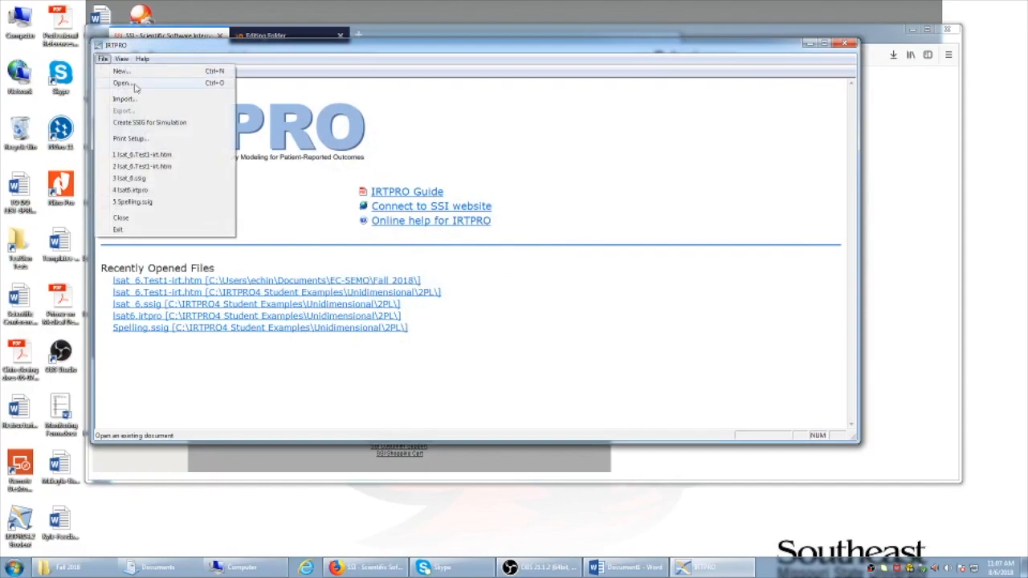
left_click(122, 83)
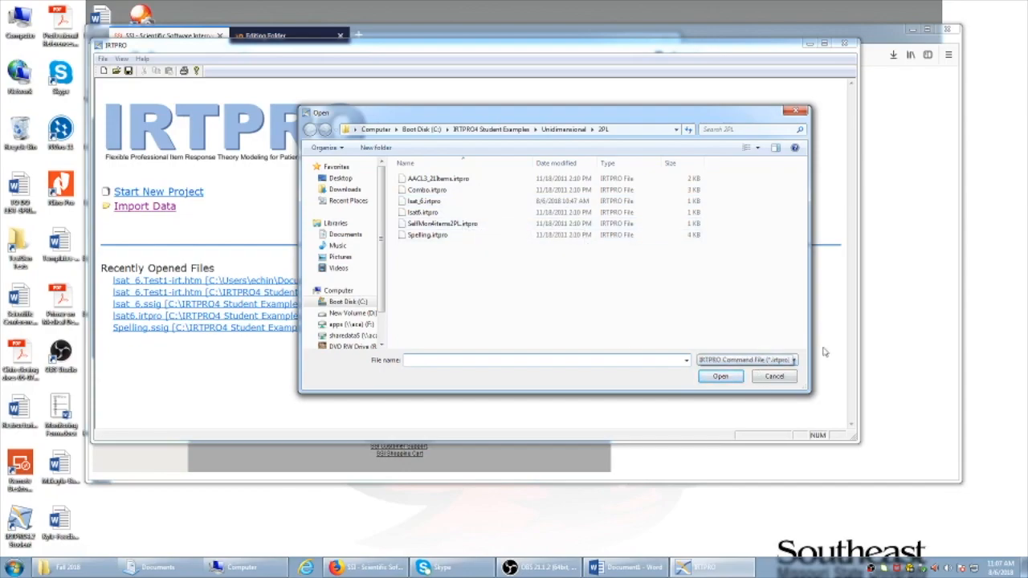
left_click(791, 361)
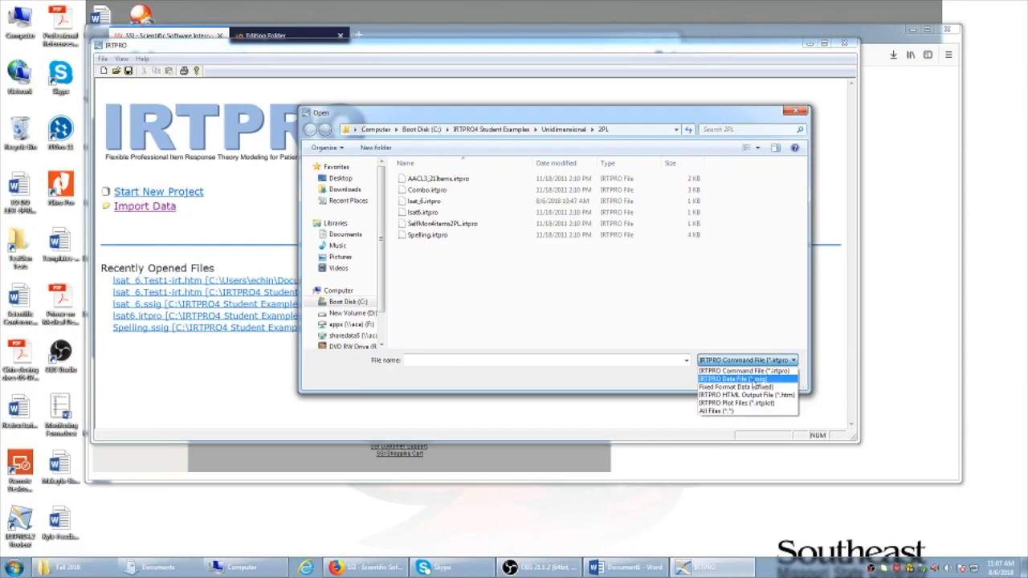
left_click(755, 371)
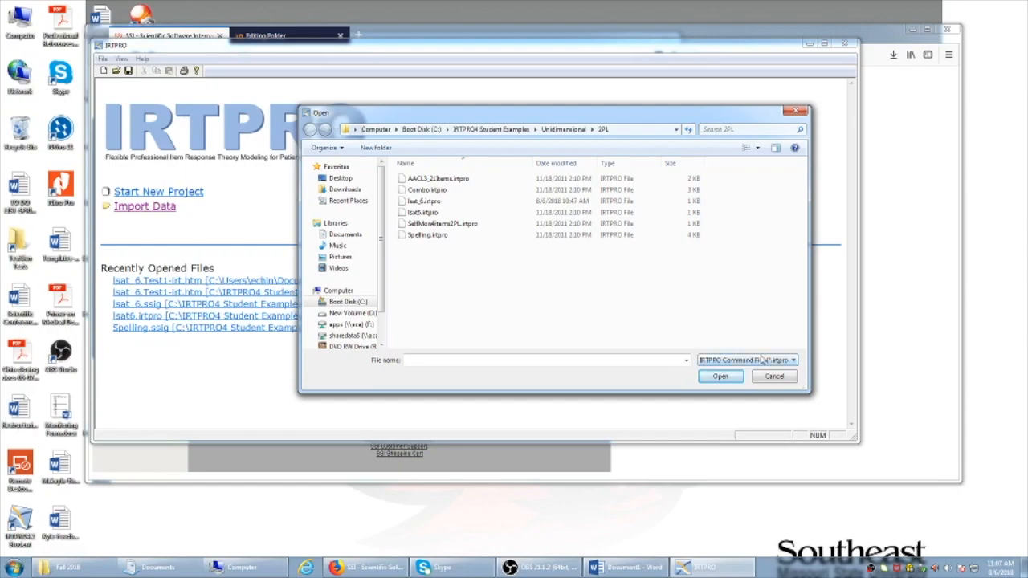
left_click(762, 360)
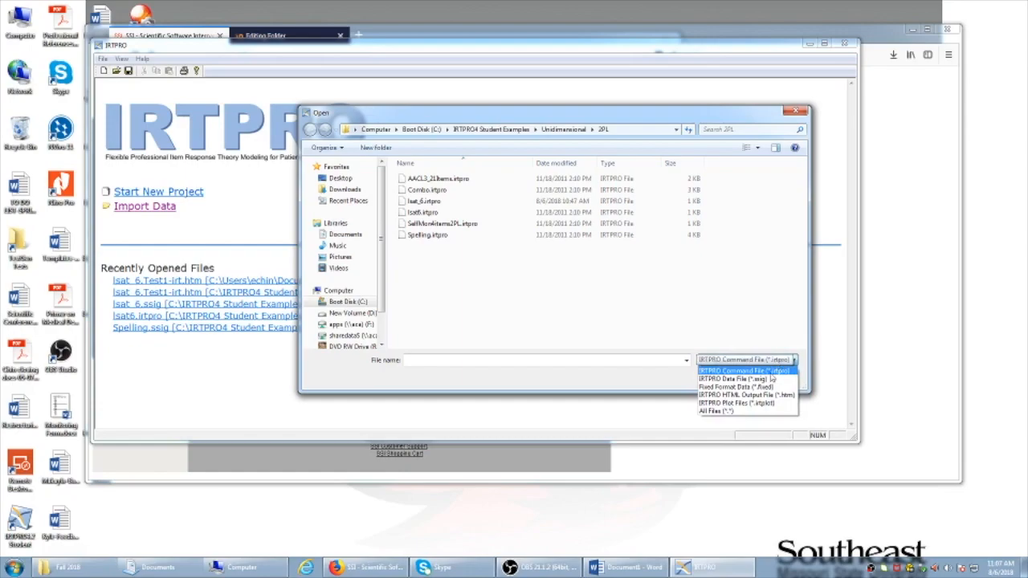
left_click(775, 377)
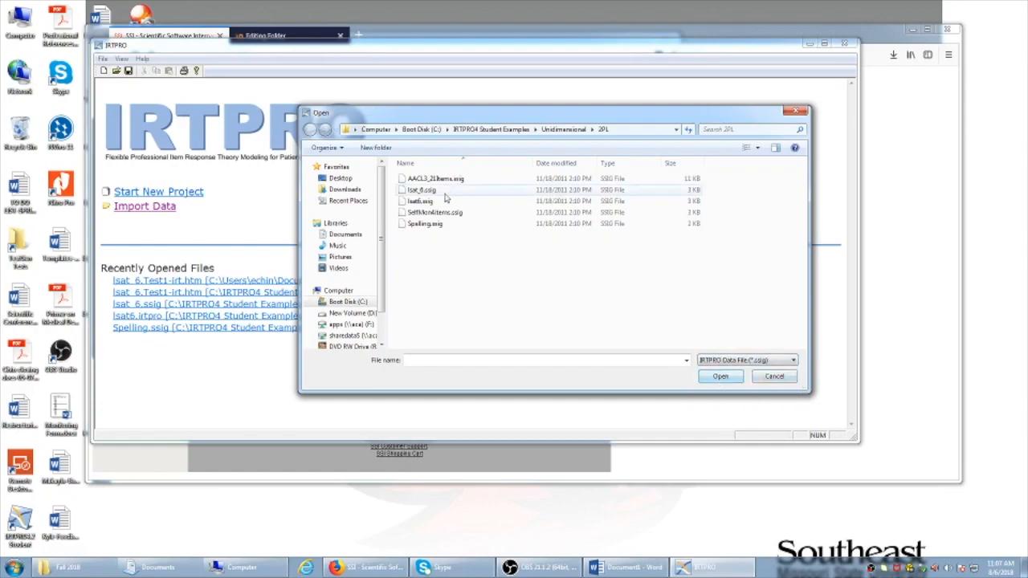
Open the data file SelfMon4items.ssig from the 2PL example folder
left_click(770, 363)
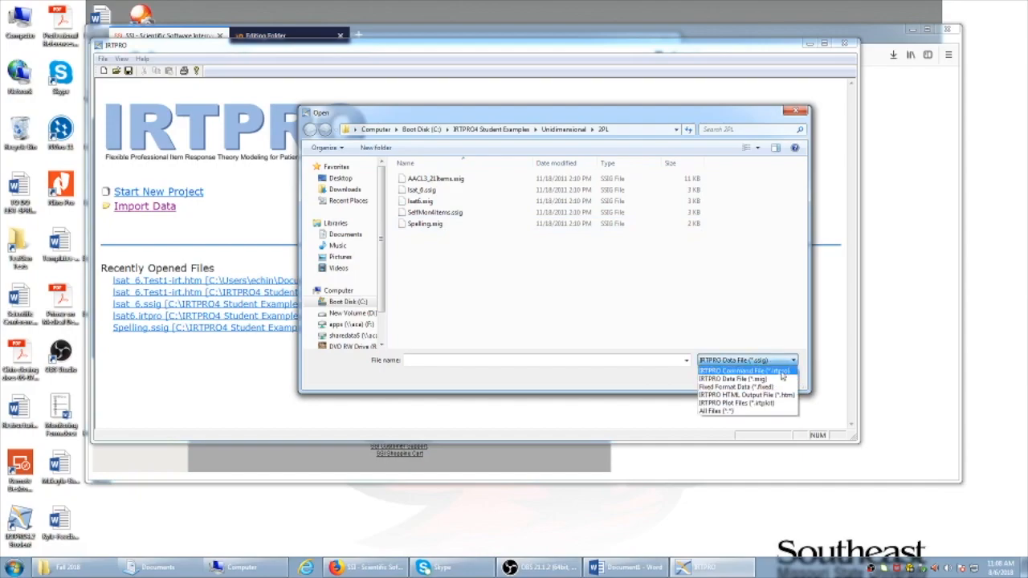
left_click(654, 376)
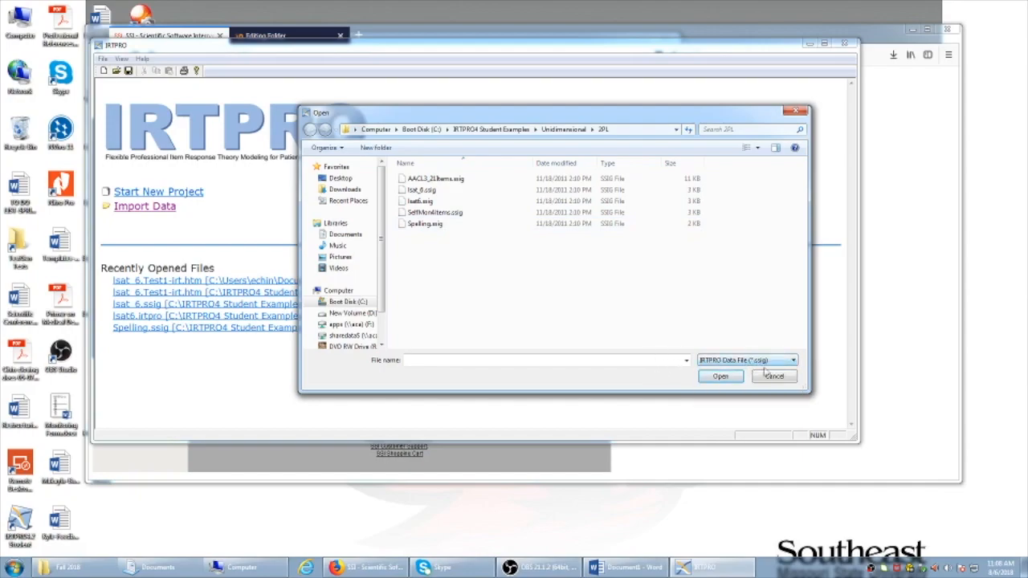
left_click(434, 213)
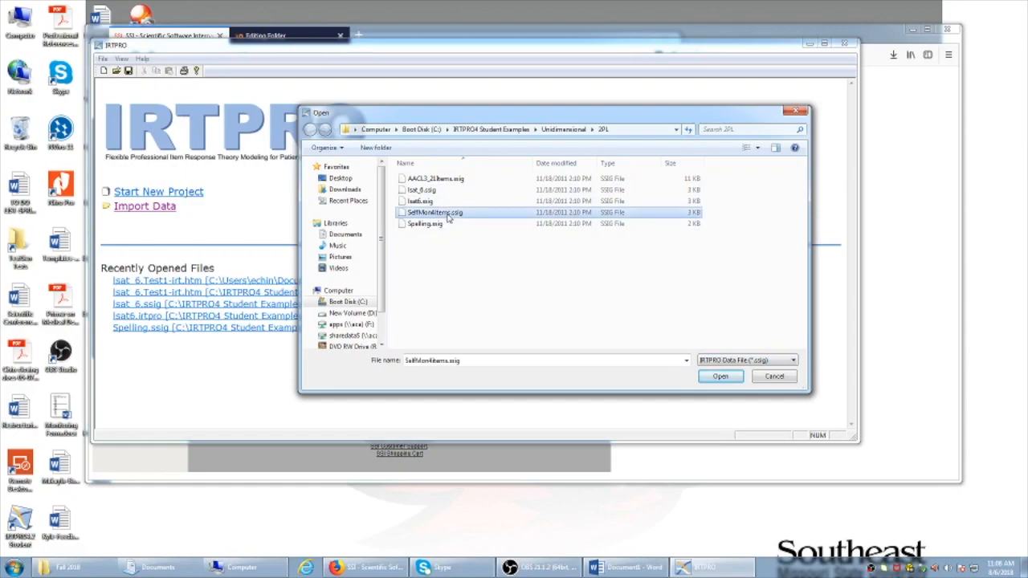
left_click(721, 376)
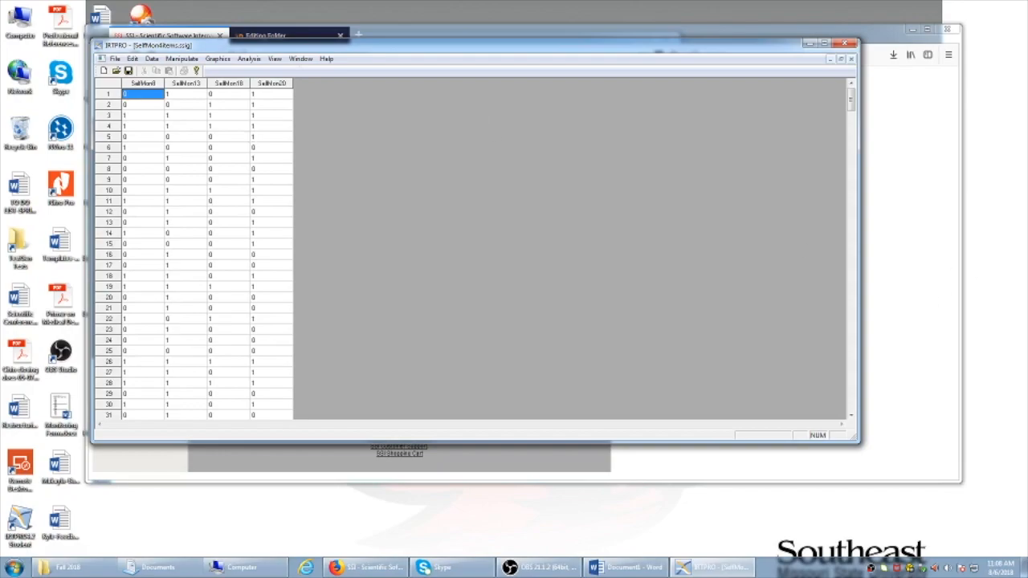
left_click(157, 573)
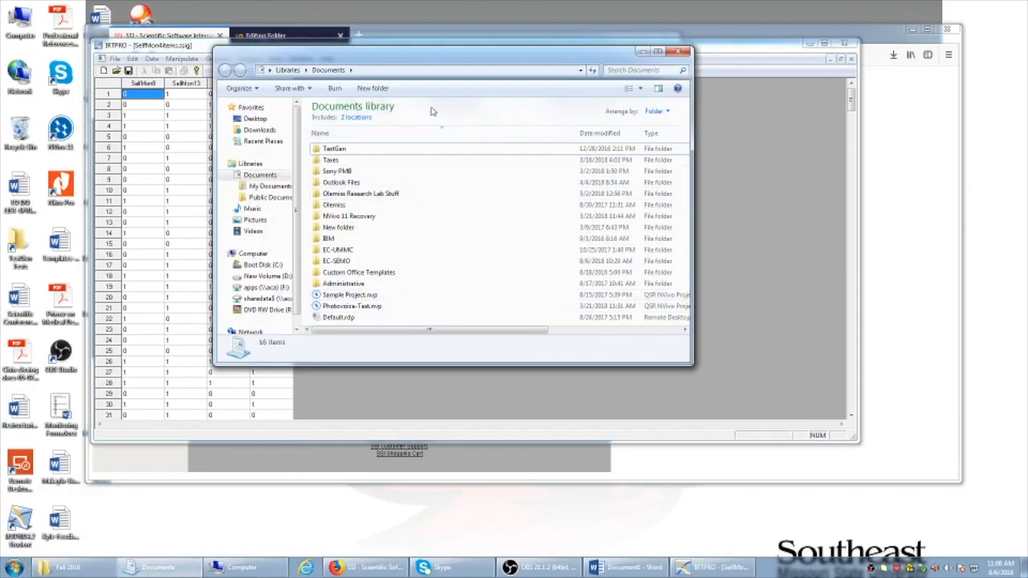
left_click(643, 51)
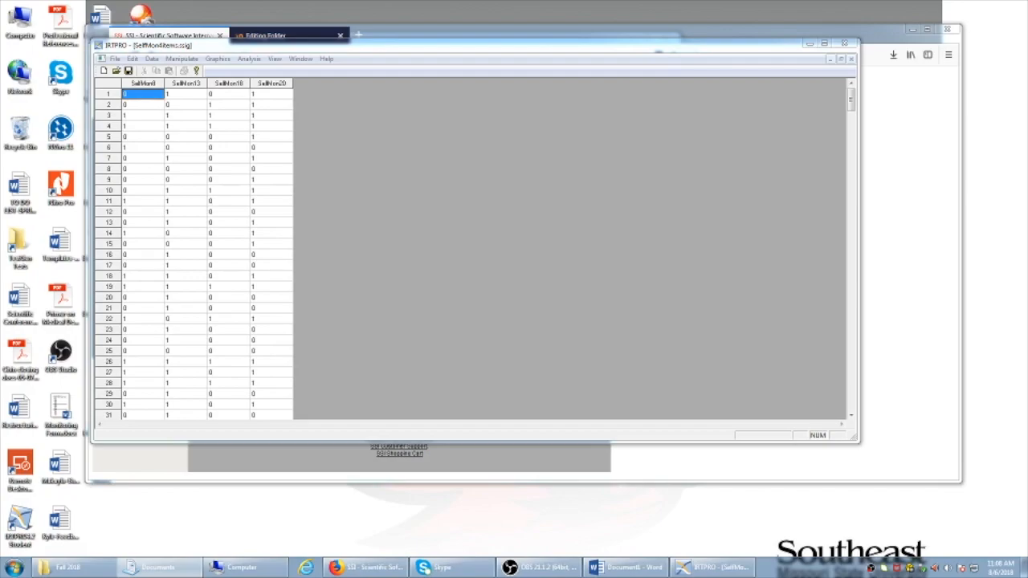
mouse_move(438, 48)
left_mouse_down()
mouse_move(492, 60)
mouse_move(450, 57)
left_mouse_up()
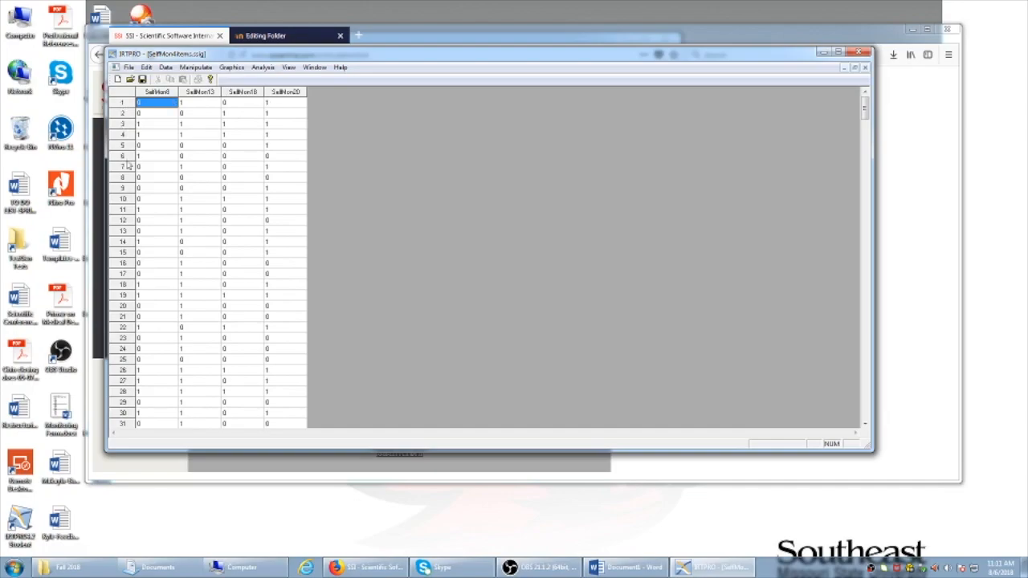
Start a unidimensional IRT analysis titled "Example Unidemensional IRT" and enter "Name:" followed by the analyst's full name as the comment
mouse_move(865, 105)
left_mouse_down()
mouse_move(867, 407)
mouse_move(864, 98)
left_mouse_up()
left_click(262, 67)
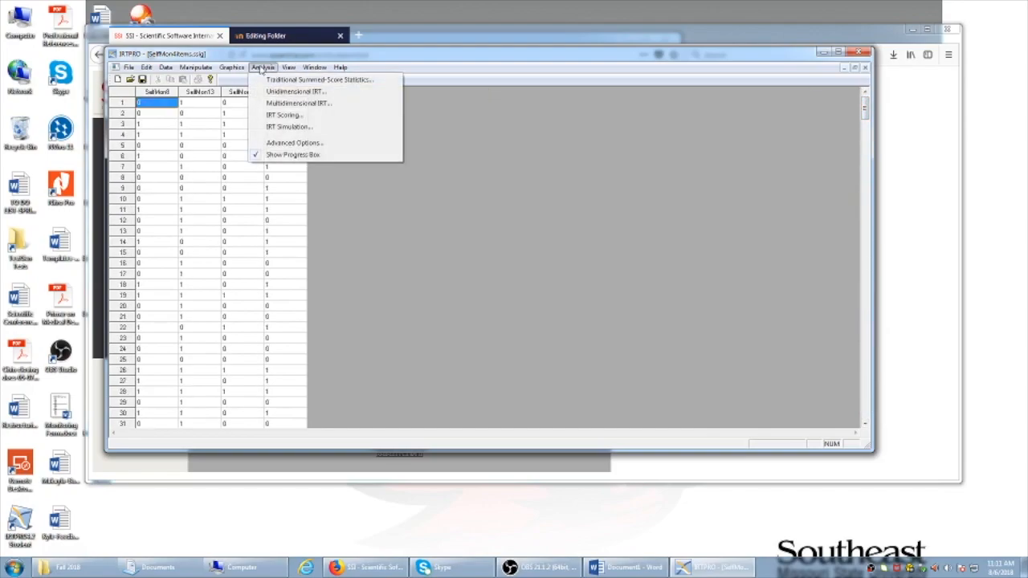
left_click(293, 92)
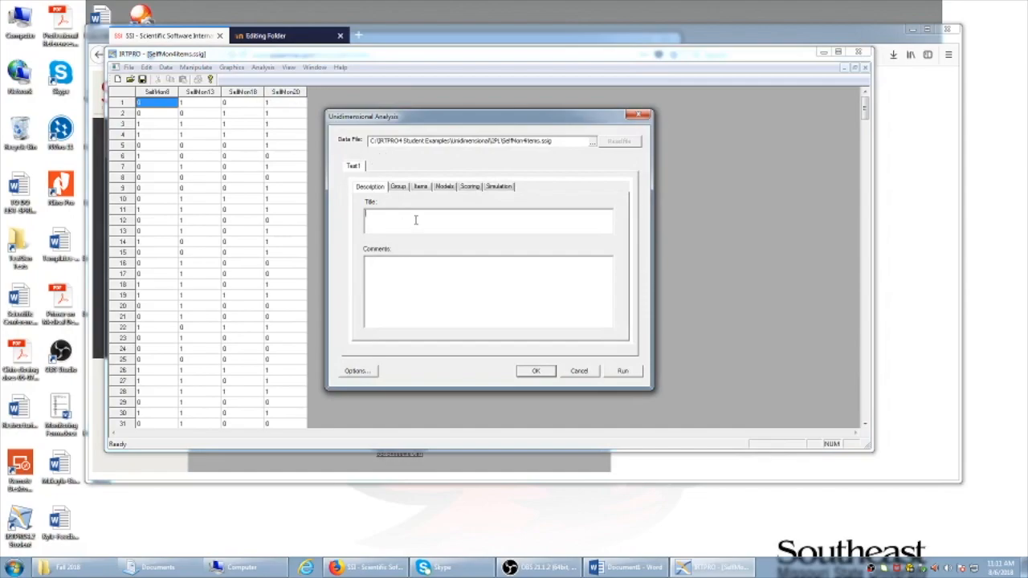
type("Example unidimensional IRT")
left_click(390, 214)
key("Delete")
type("U")
left_click(423, 261)
type("Name: Eu Gene Chin")
Add all four variables, SelfMon8, SelfMon13, SelfMon18 and SelfMon20, as items of the analysis without a group variable
left_click(403, 188)
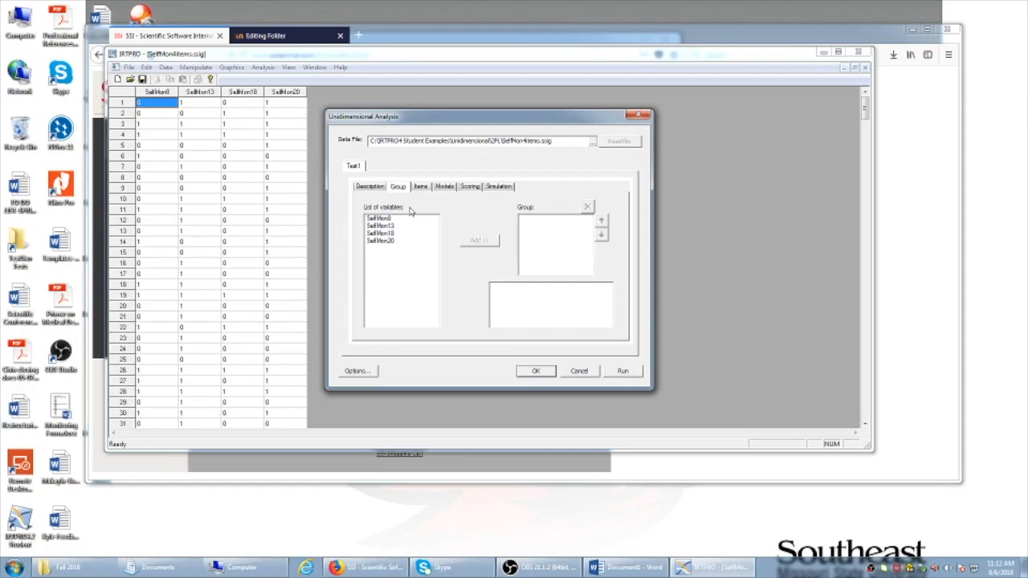
left_click(421, 189)
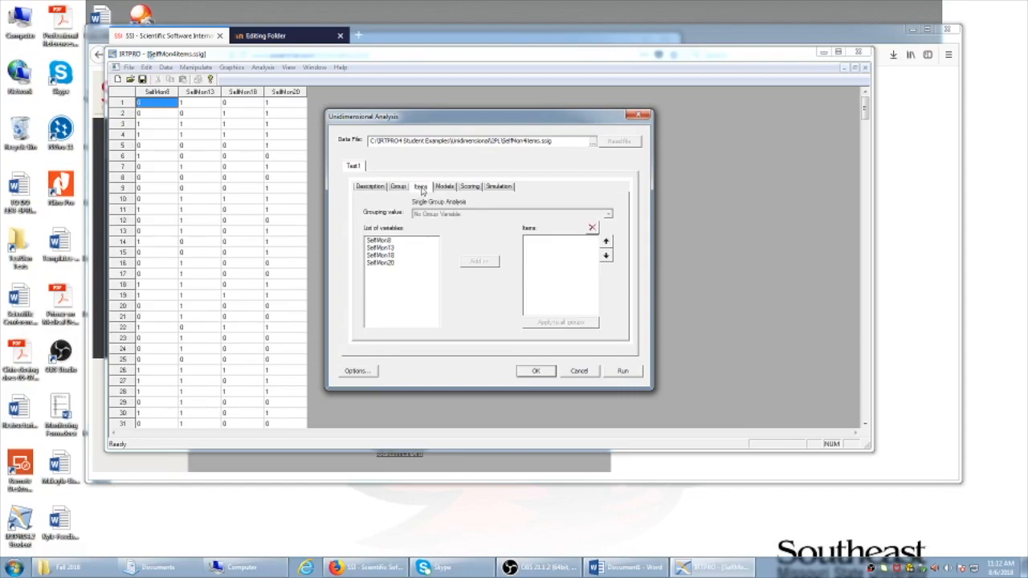
left_click(392, 241)
left_click(394, 265, "shift")
left_click(482, 262)
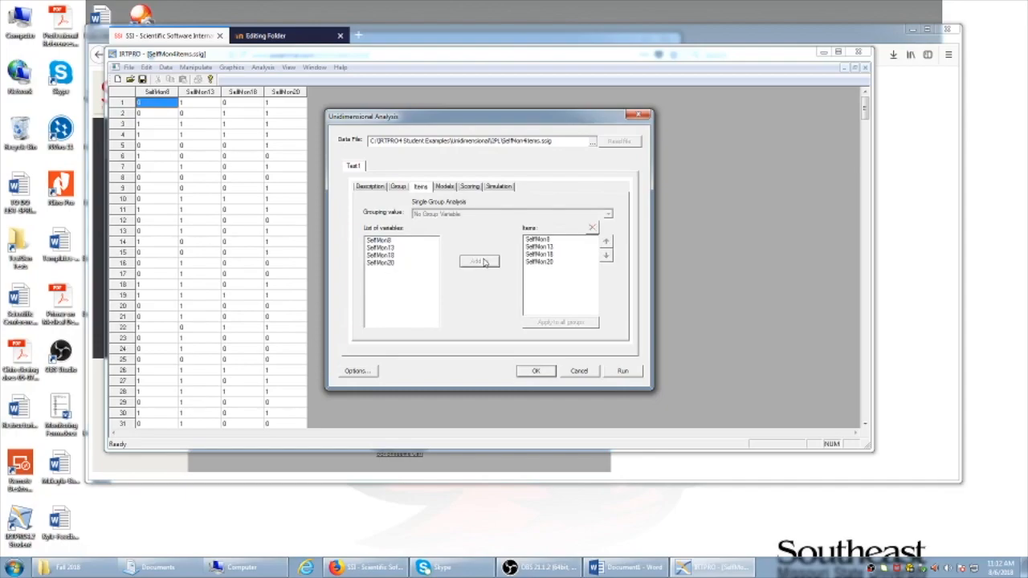
Check the models assigned to the four items, keep them at 2PL, and run the analysis
left_click(445, 187)
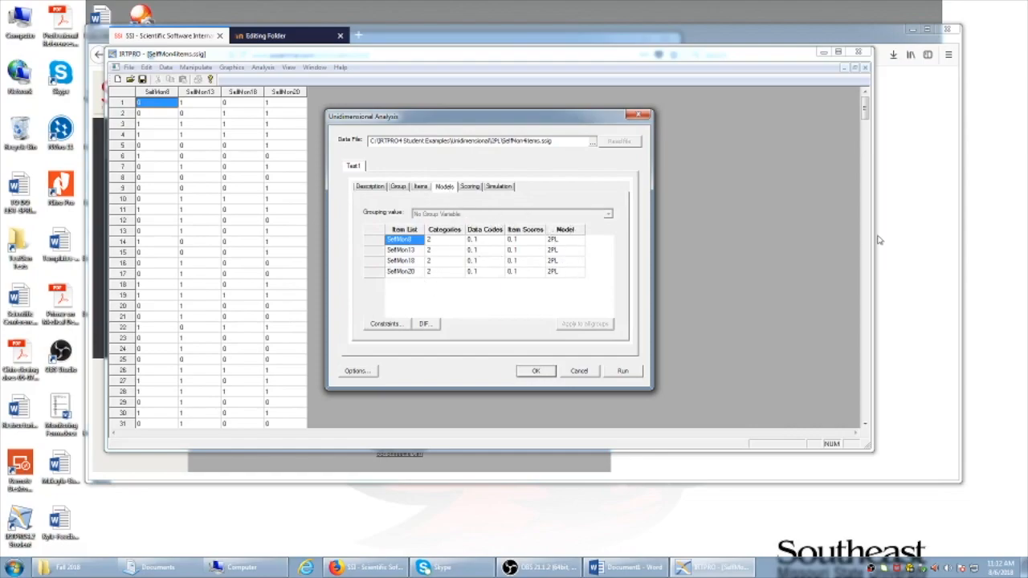
left_click(627, 567)
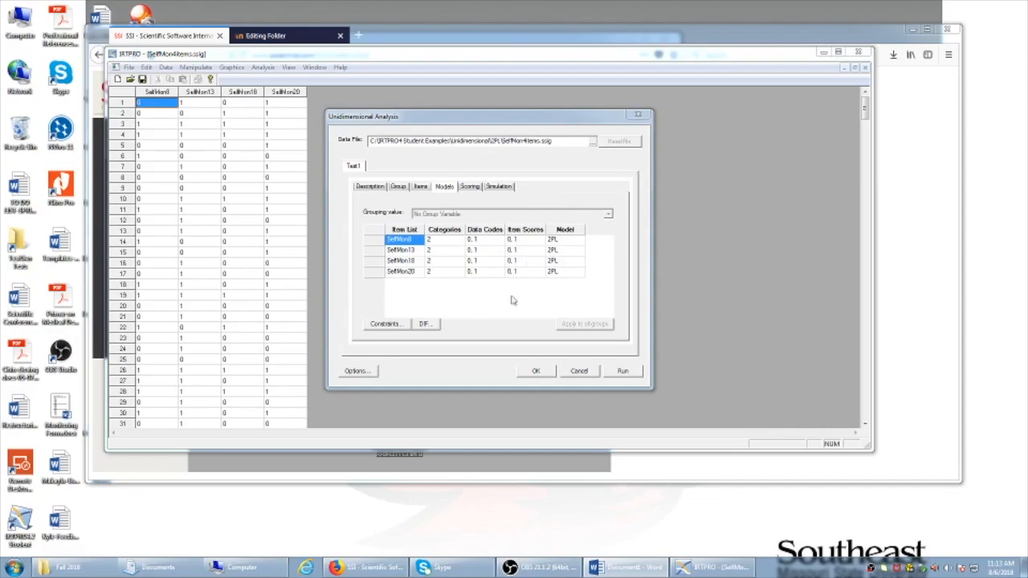
left_click(619, 374)
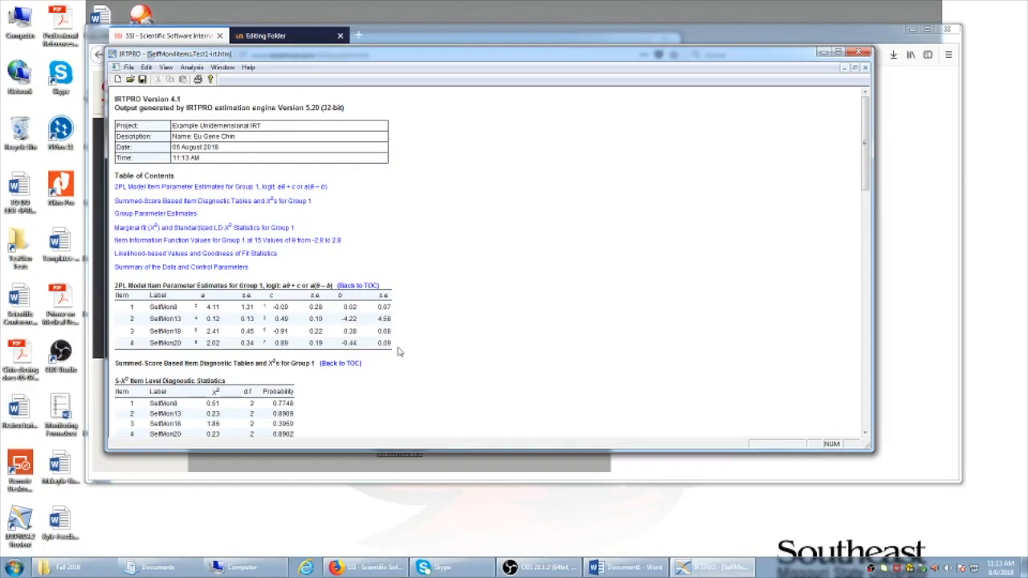
Copy the output from the report heading through the 2PL Model Item Parameter Estimates table
left_click_drag(397, 351, 121, 291)
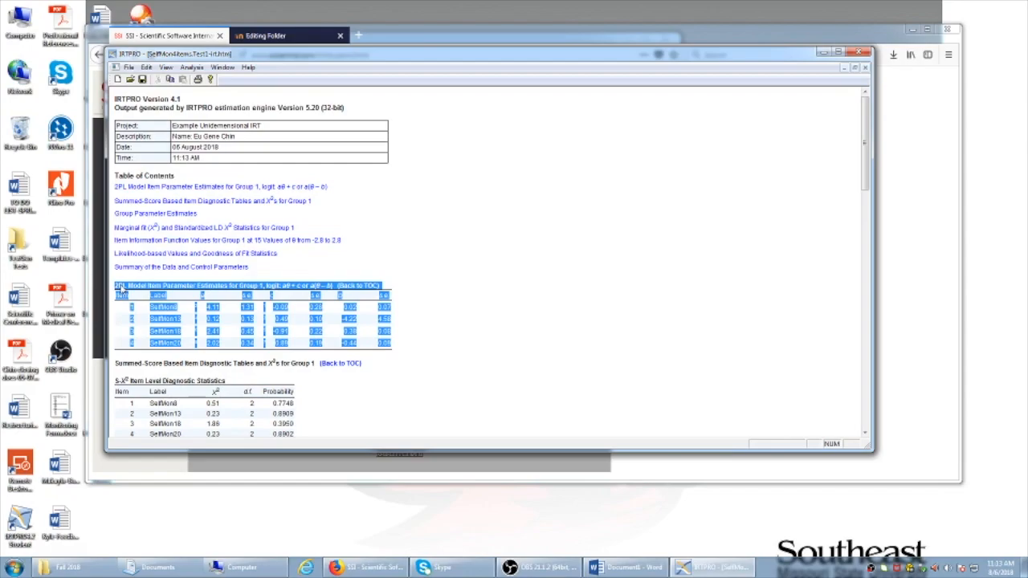
left_click(389, 321)
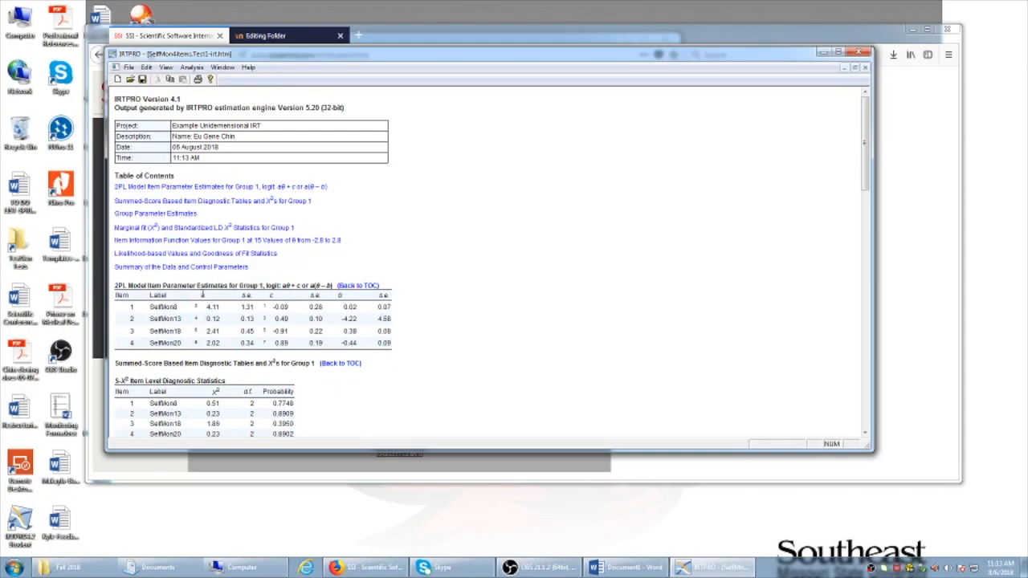
double_click(202, 295)
left_click_drag(396, 350, 105, 94)
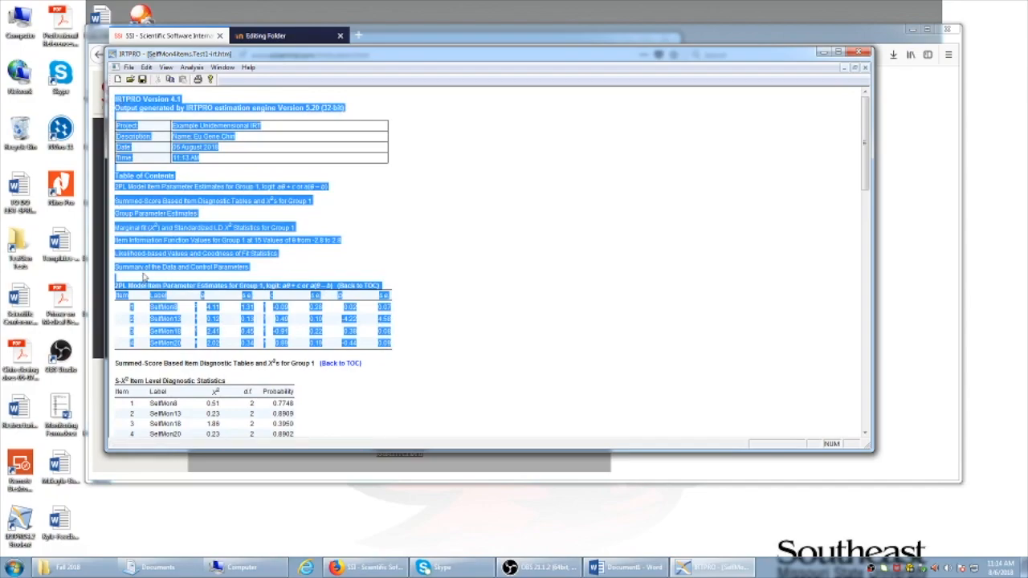
right_click(184, 214)
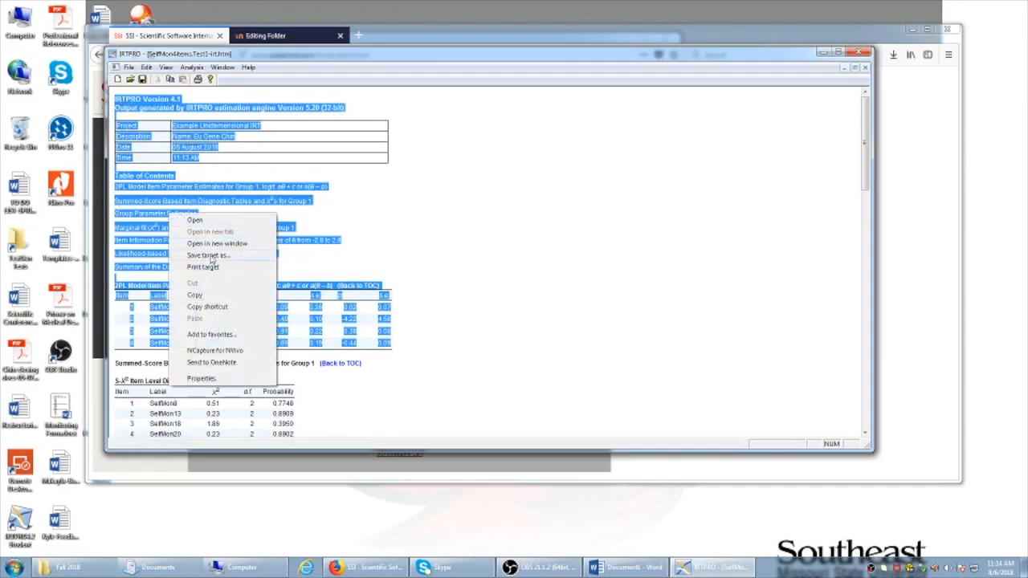
left_click(207, 295)
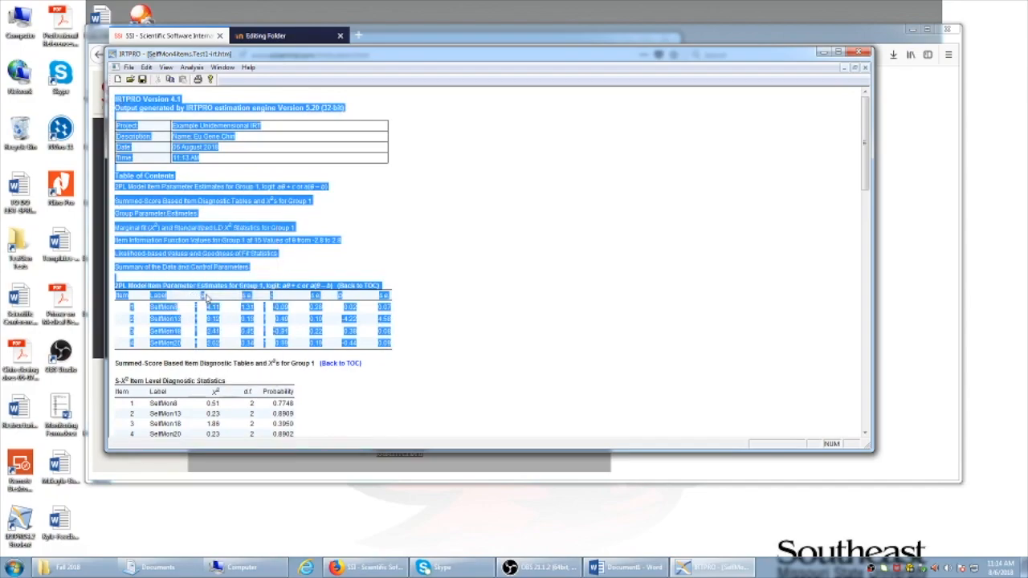
Switch to the blank Word document and paste the copied output with its source formatting kept
left_click(635, 567)
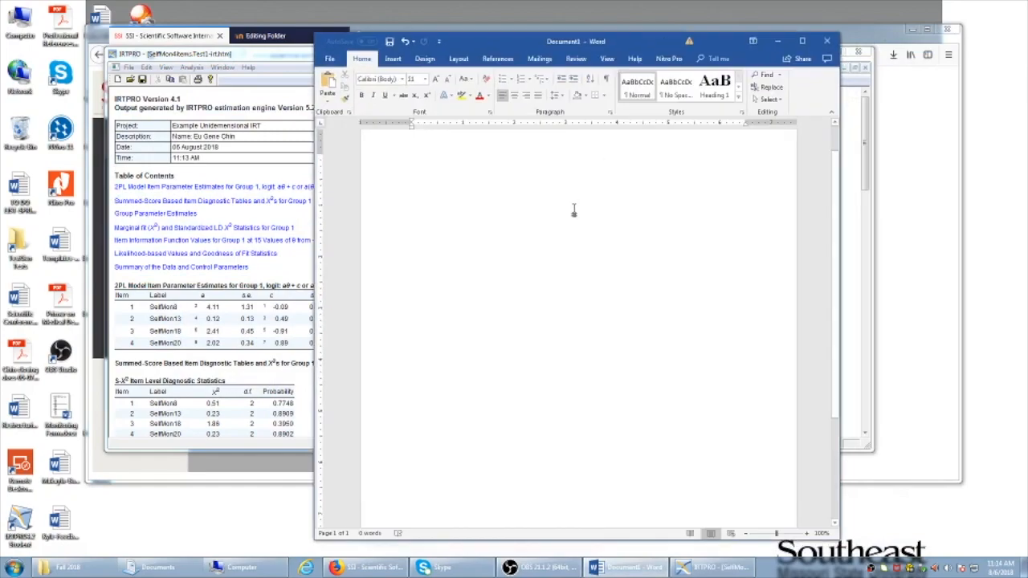
right_click(573, 211)
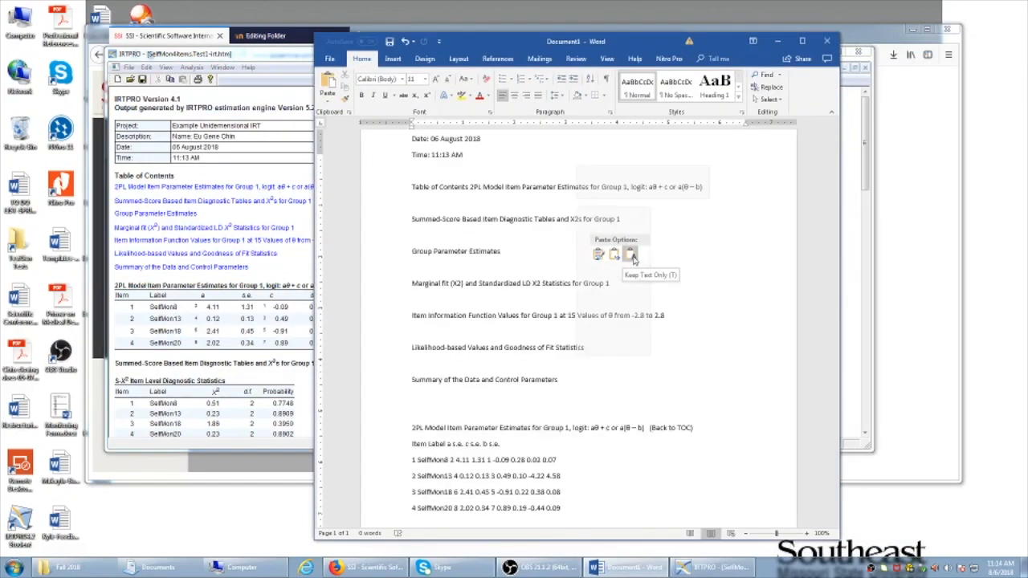
left_click(599, 255)
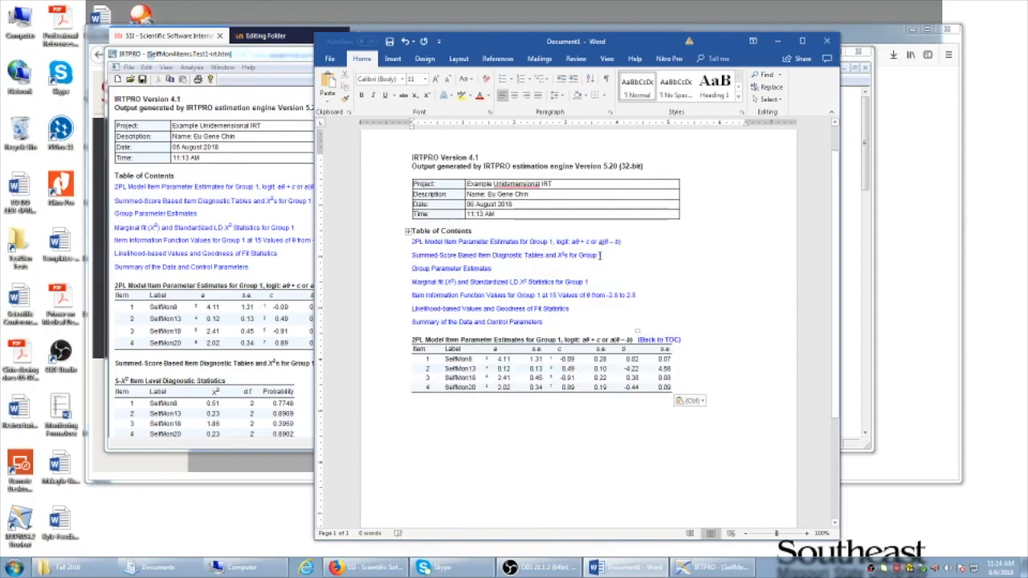
Start saving the document under a new name and go to the Fall 2018 folder inside EC-SEMO
left_click(329, 59)
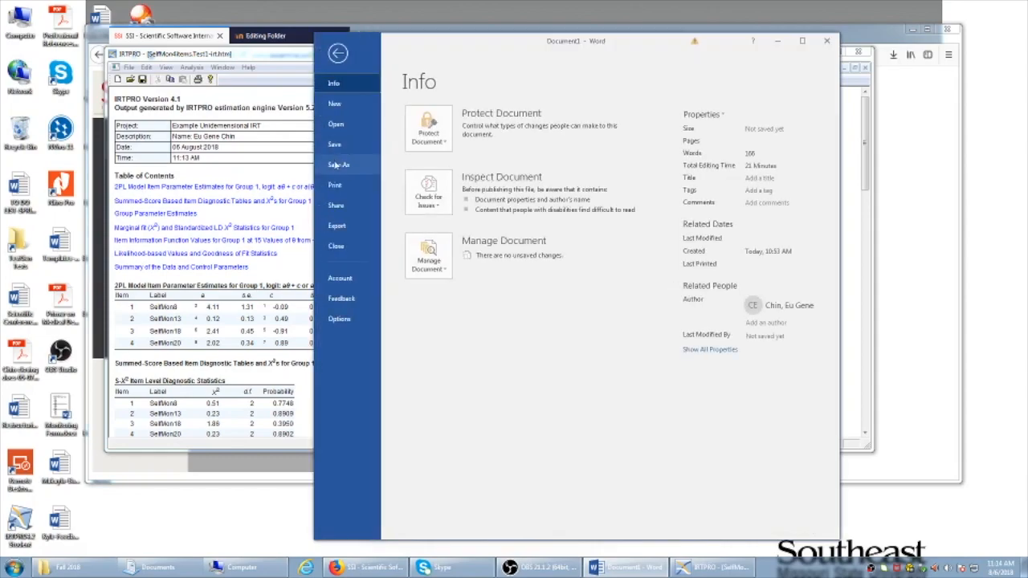
left_click(338, 165)
left_click(444, 277)
left_click(448, 258)
left_click(446, 252)
double_click(440, 249)
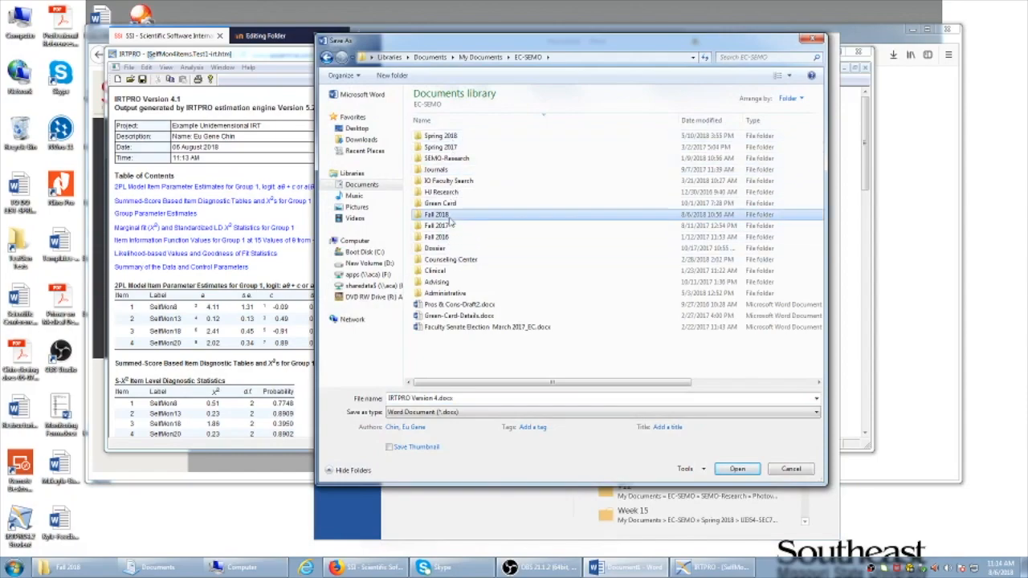
double_click(440, 214)
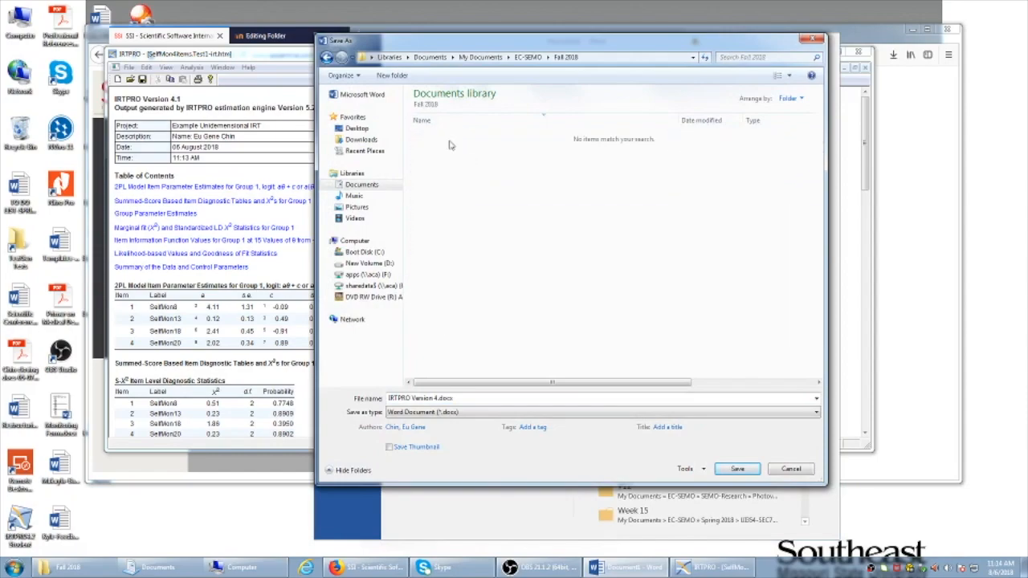
Name the Word document "Example-Output-" followed by the analyst's surname and save it as a .docx file
left_click(461, 399)
left_click(442, 397)
key("BackSpace")
key("BackSpace")
key("BackSpace")
key("BackSpace")
key("BackSpace")
key("BackSpace")
key("BackSpace")
key("BackSpace")
key("BackSpace")
key("BackSpace")
key("BackSpace")
key("BackSpace")
key("BackSpace")
key("BackSpace")
key("BackSpace")
type("Exmaple")
key("BackSpace")
key("BackSpace")
key("BackSpace")
key("BackSpace")
key("BackSpace")
type("ample-\\Out")
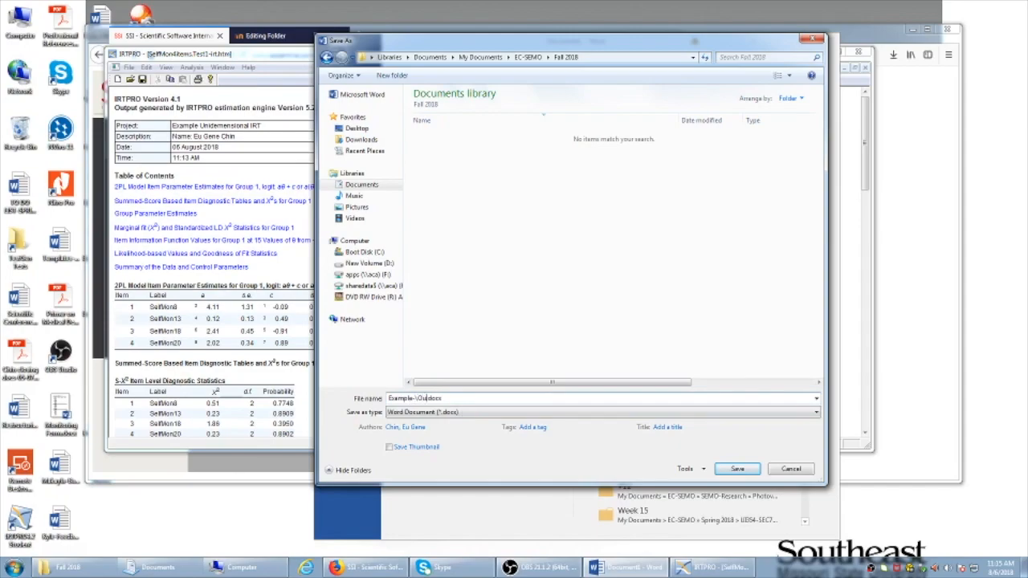
key("BackSpace")
key("BackSpace")
key("BackSpace")
key("BackSpace")
type("Output-Chin")
key("Return")
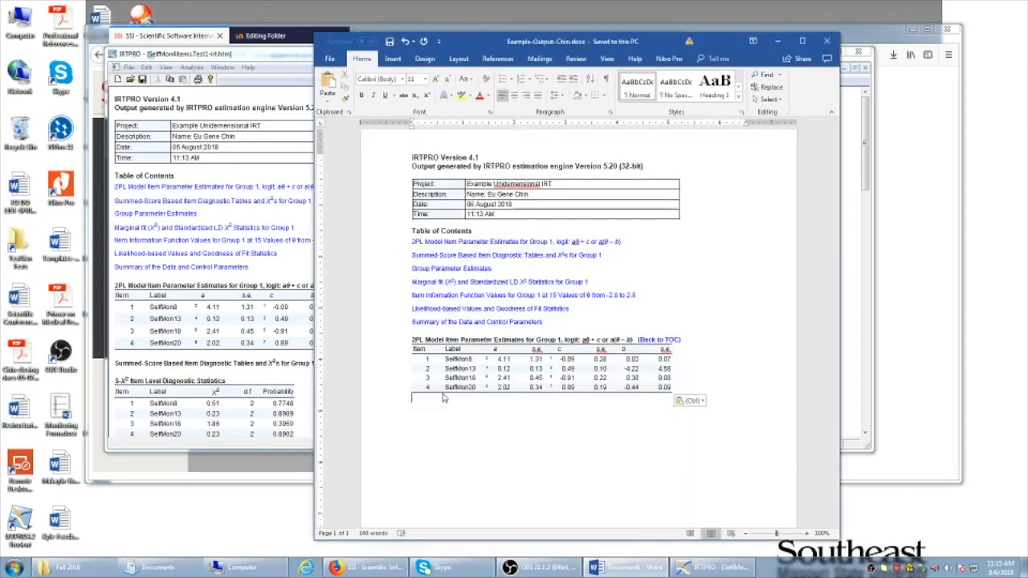
Examine the date, time, project and description rows in the table at the start of the pasted output
left_click(703, 244)
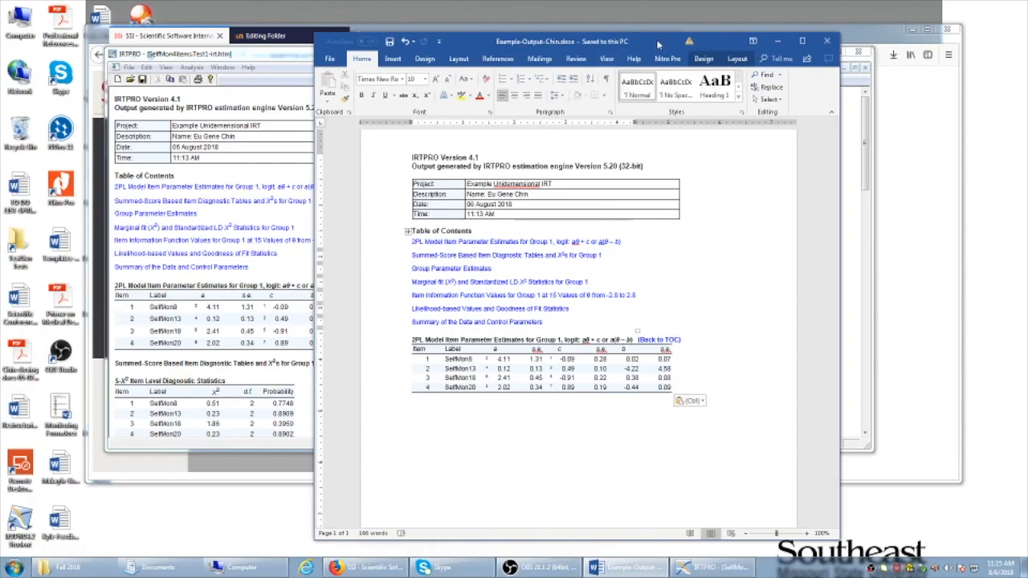
left_click_drag(644, 44, 638, 42)
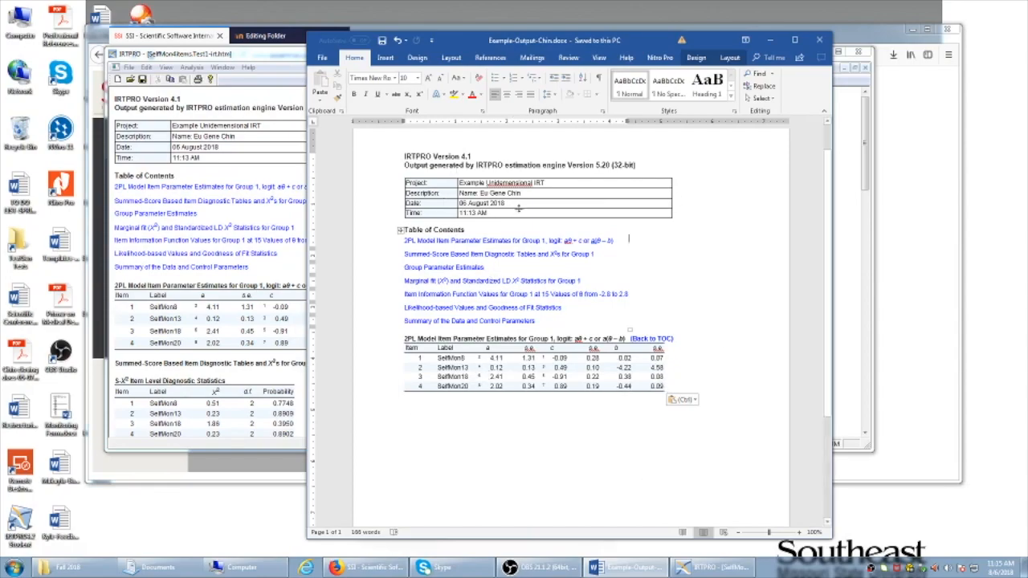
left_click_drag(507, 204, 458, 203)
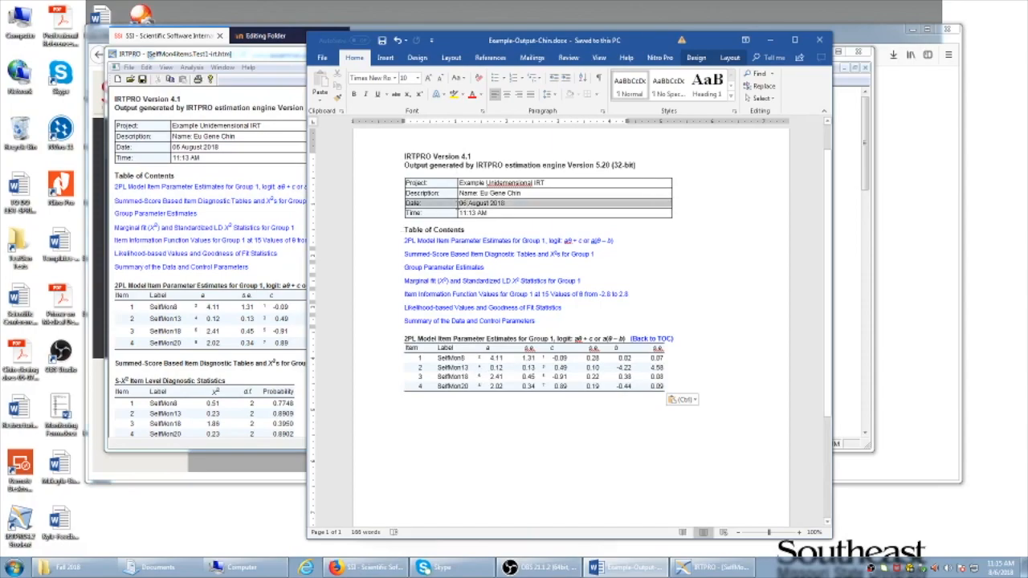
left_click(490, 213)
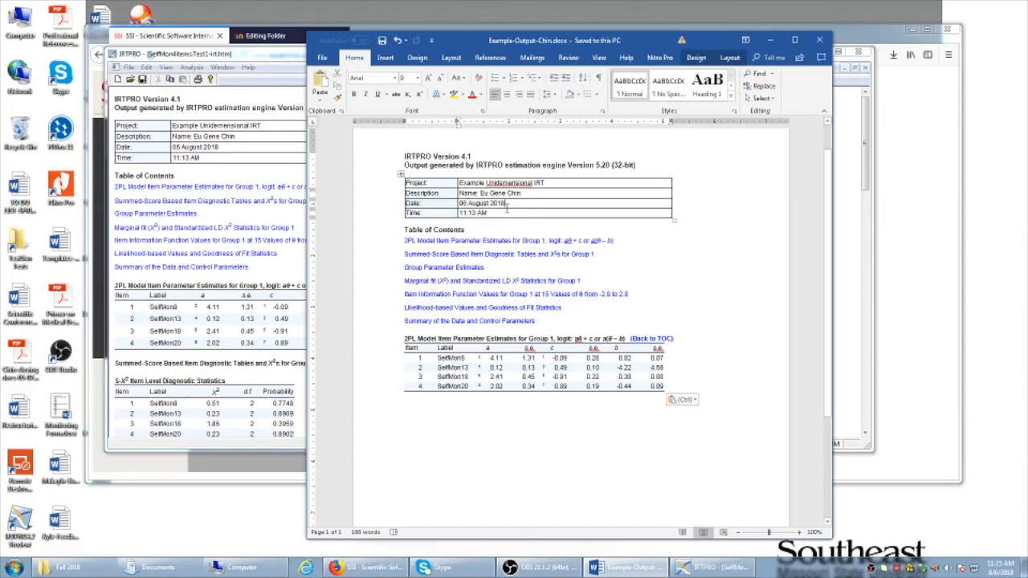
left_click_drag(490, 213, 446, 213)
left_click(527, 193)
left_click_drag(548, 183, 435, 184)
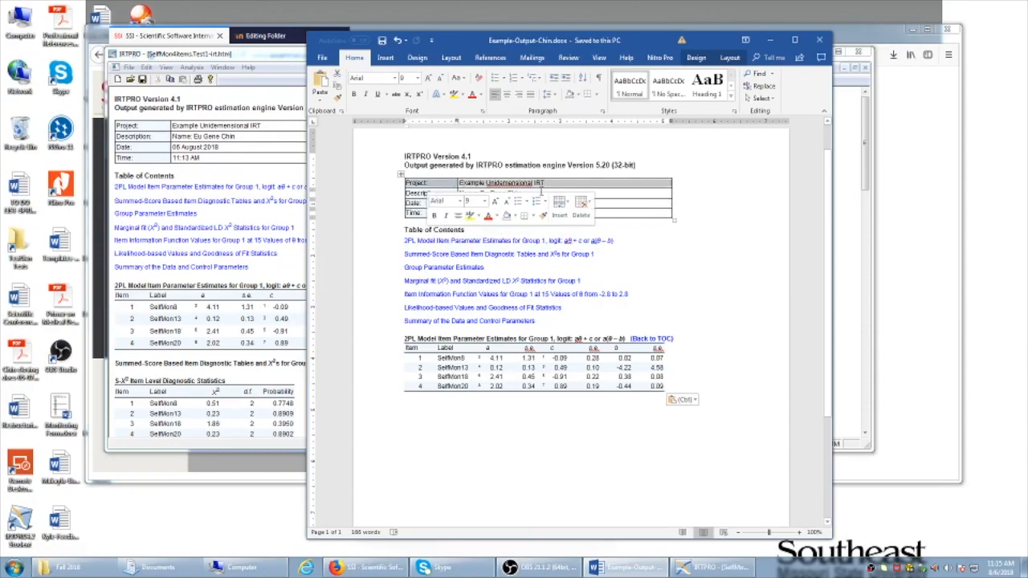
left_click_drag(535, 193, 448, 194)
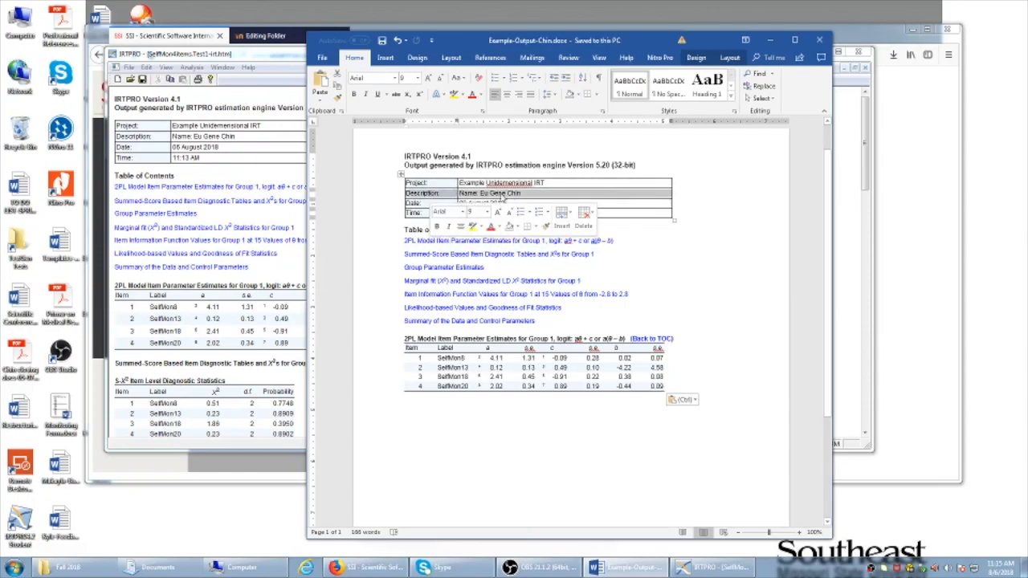
left_click(527, 194)
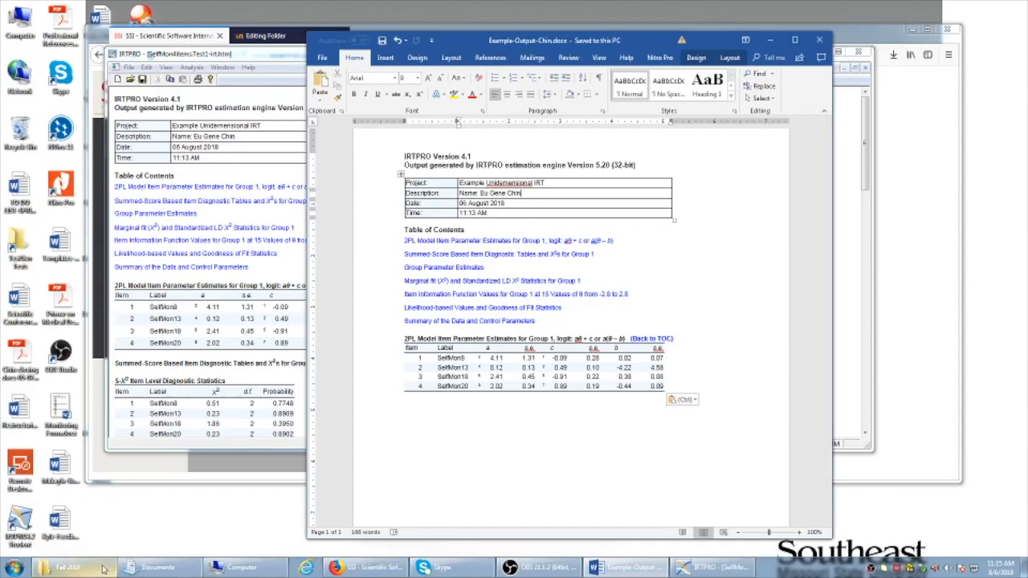
left_click(530, 567)
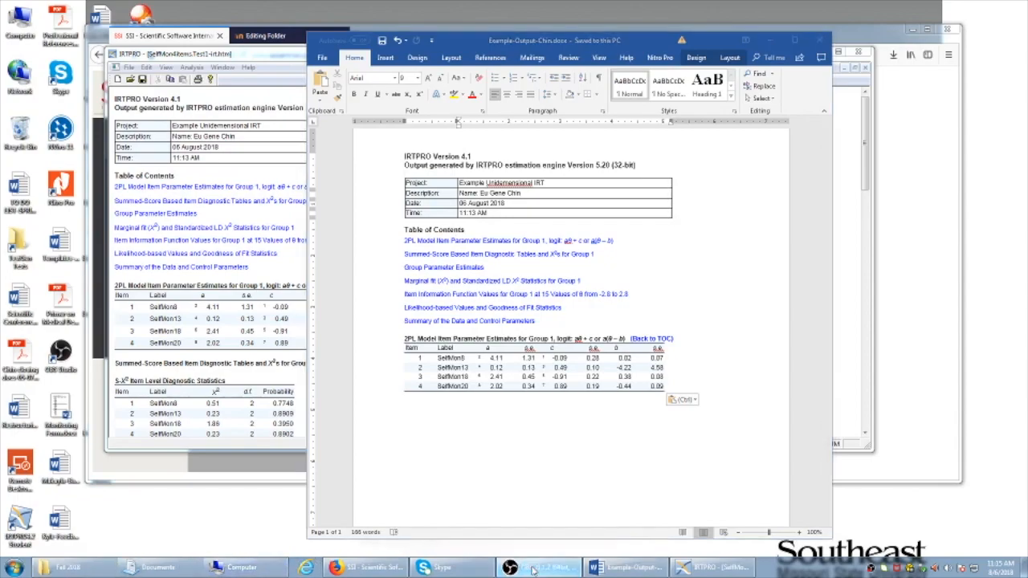